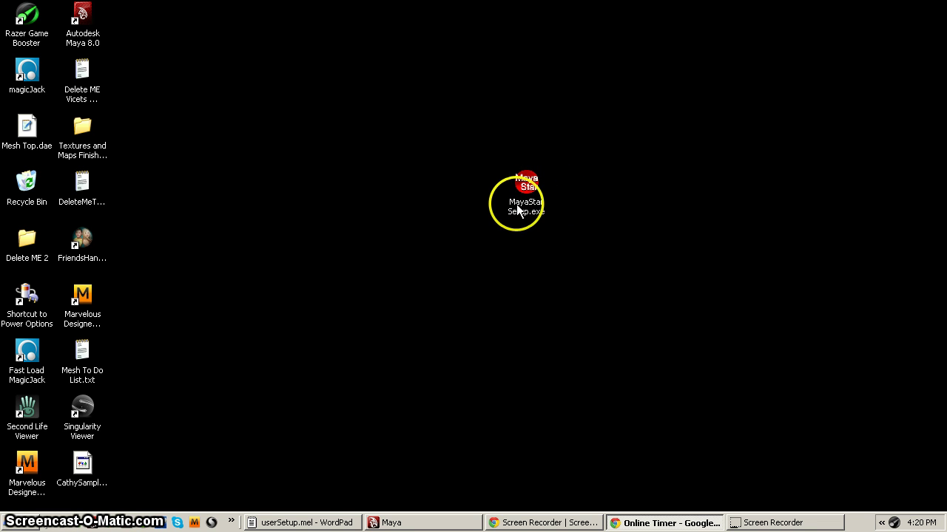
- Launch MayaStar Setup.exe from the desktop and continue past the notice to the license agreement
right_click(532, 200)
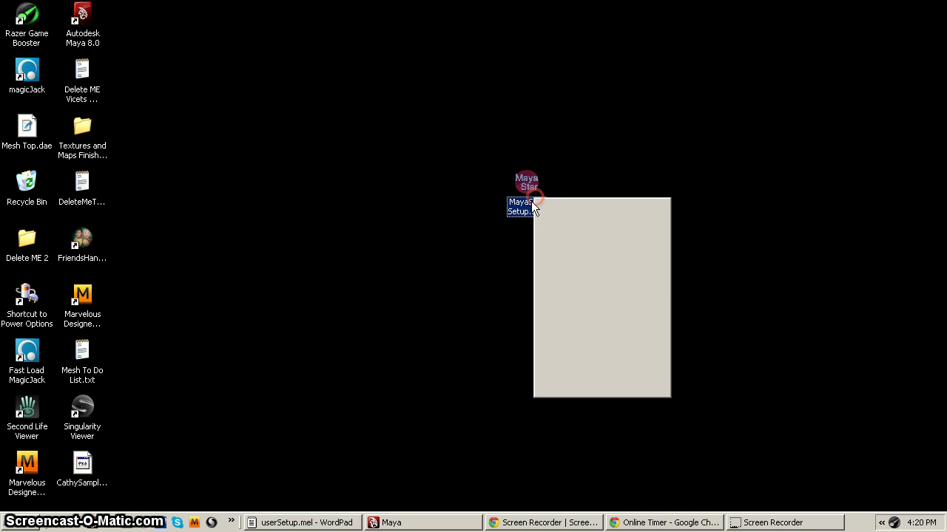
click(563, 207)
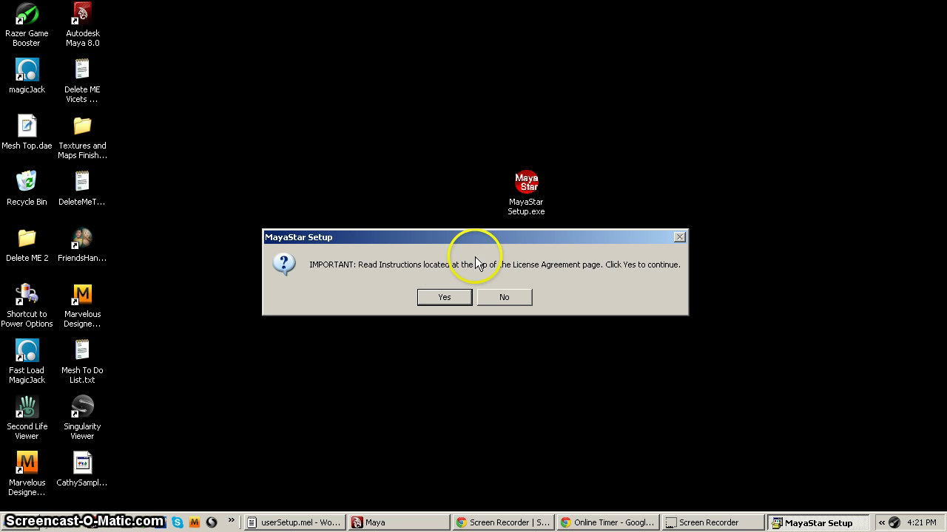
click(438, 300)
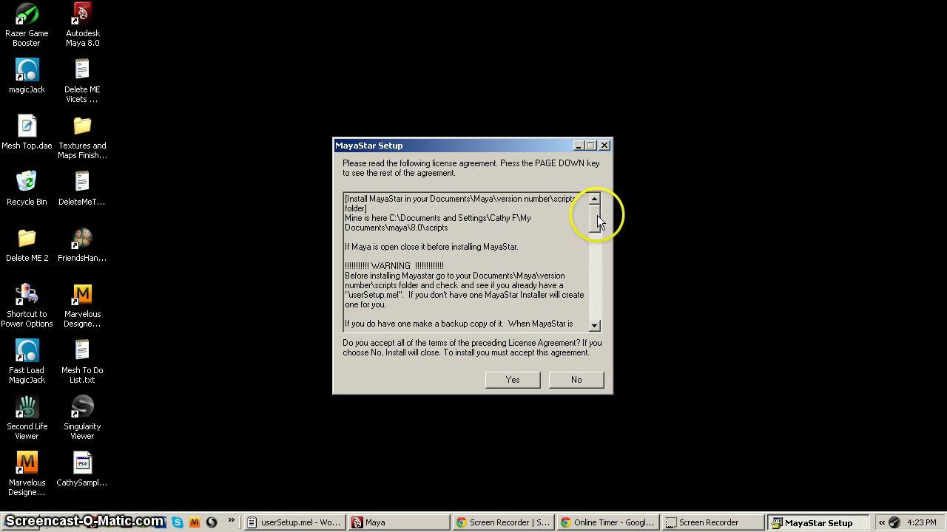
- Read through the installation instructions and license agreement, including the warning about backing up an existing userSetup.mel
drag(601, 214, 598, 223)
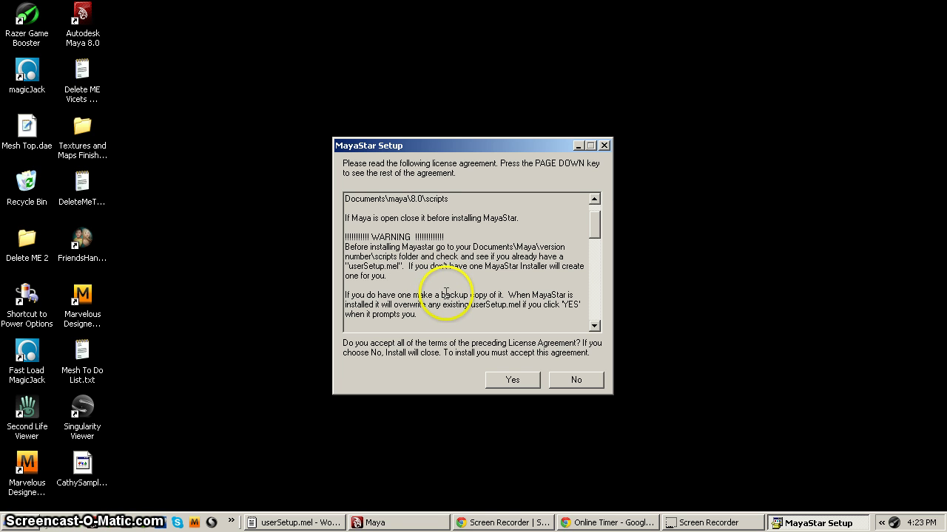
drag(595, 221, 589, 314)
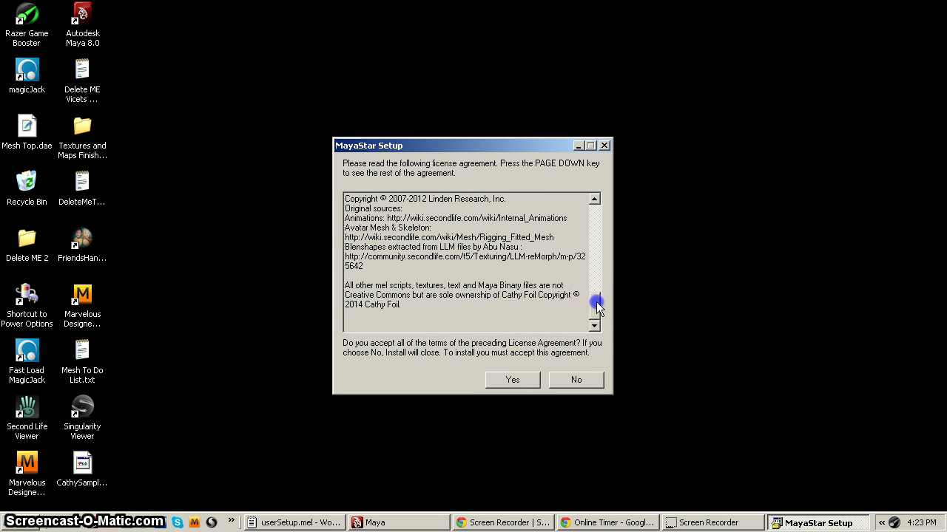
drag(597, 306, 596, 206)
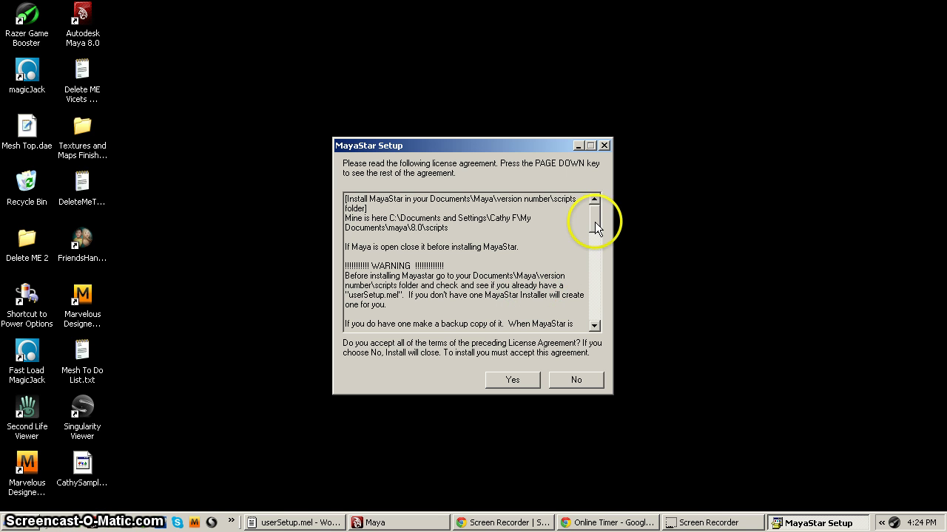
drag(595, 227, 595, 236)
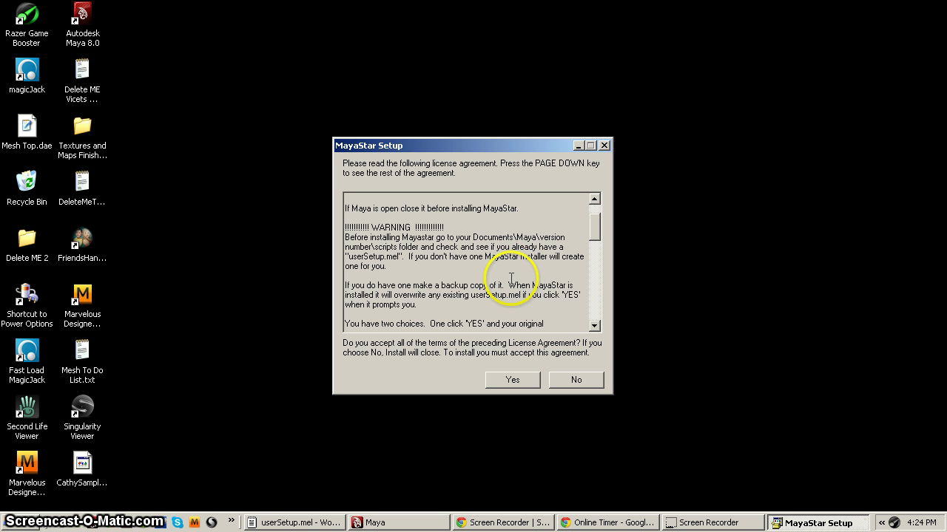
- Switch to WordPad to examine the contents of userSetup.mel, and return to the installer
click(293, 523)
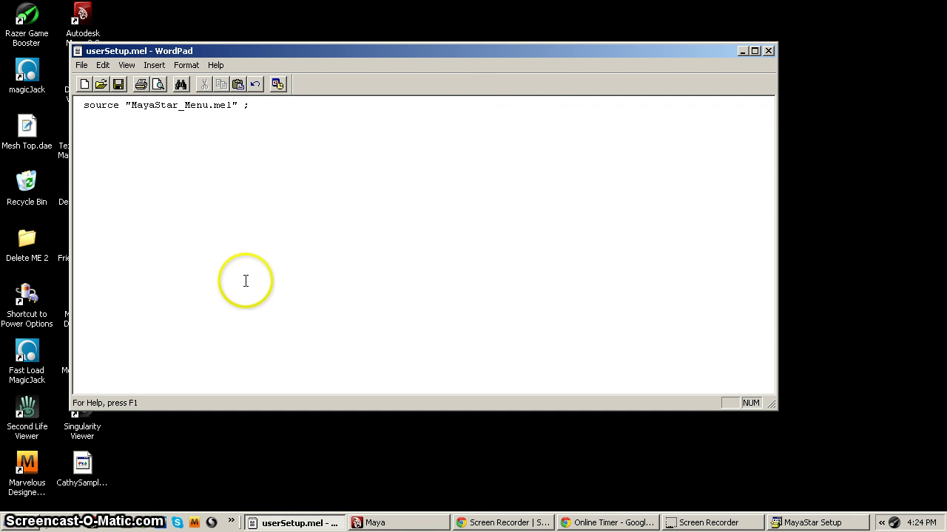
click(117, 159)
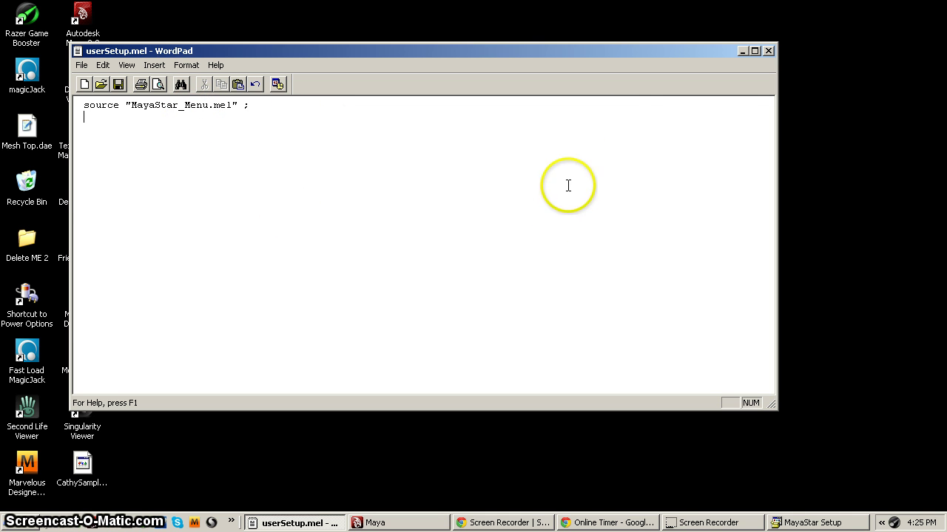
click(743, 52)
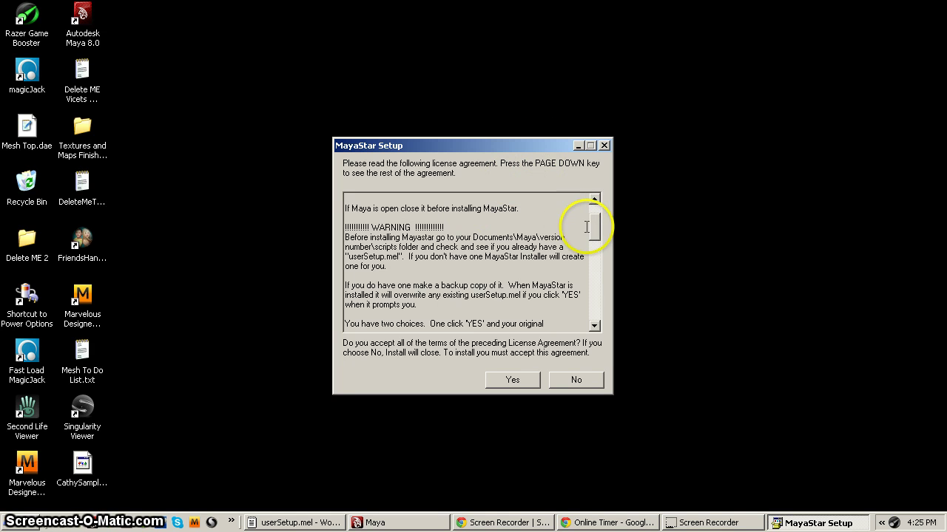
- Copy the line source "MayaStar_Menu.mel" ; from the Option 2 instructions and compare it with userSetup.mel in WordPad
drag(596, 225, 595, 261)
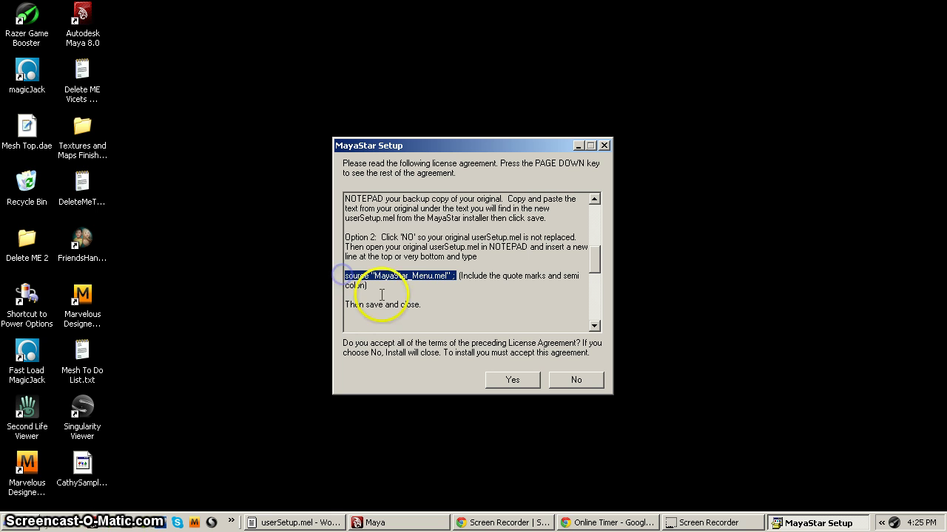
right_click(414, 281)
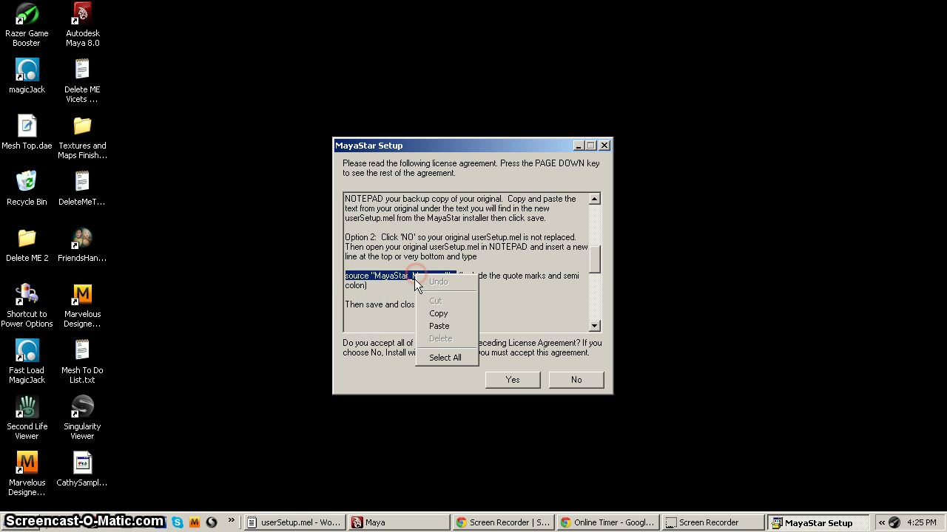
click(436, 314)
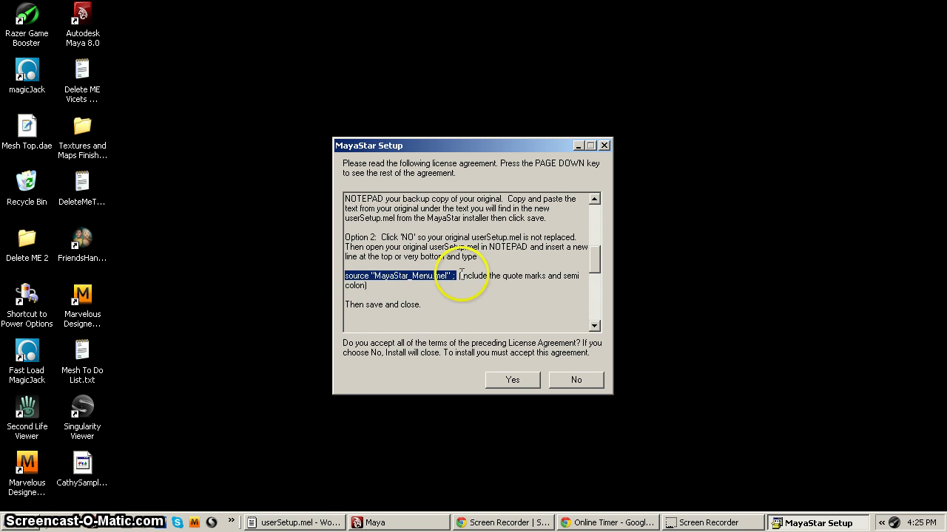
click(292, 523)
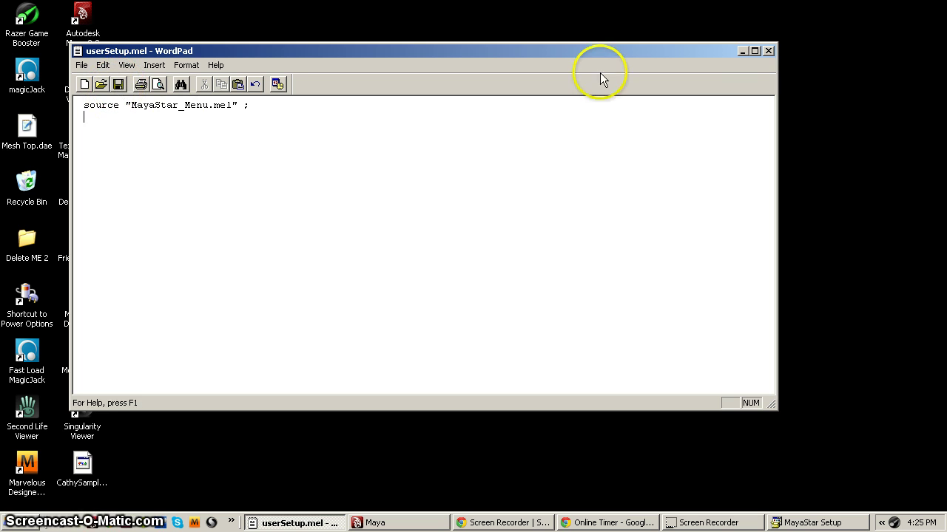
click(742, 53)
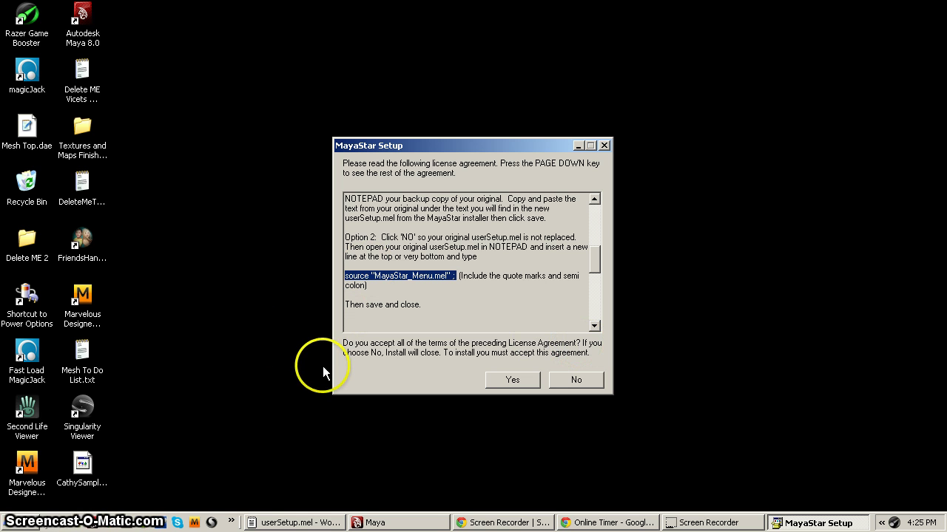
- Accept the license agreement and open the folder browser for choosing where the extracted files go
click(507, 381)
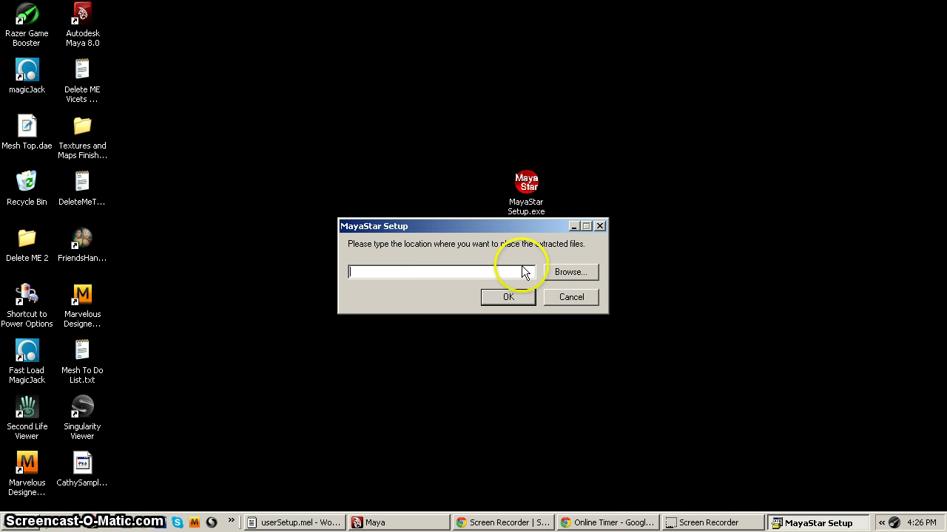
click(556, 272)
click(578, 347)
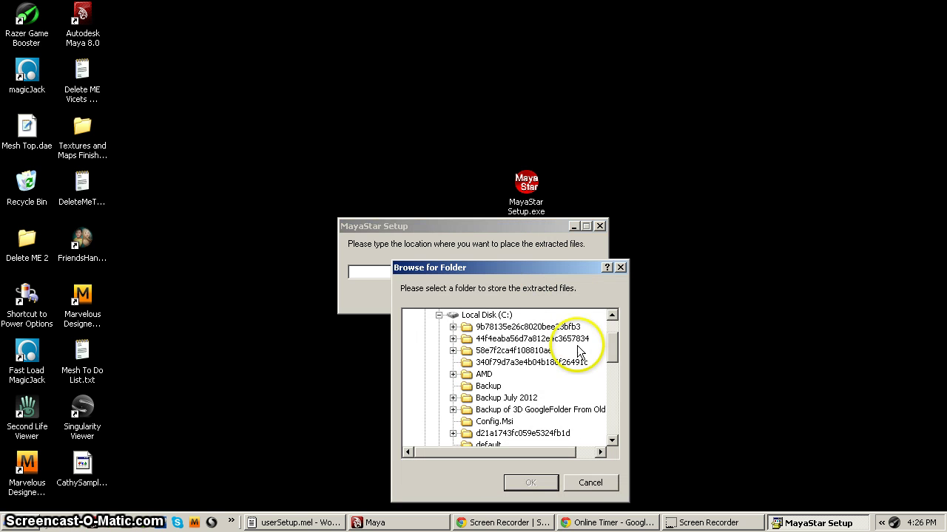
drag(613, 337, 618, 319)
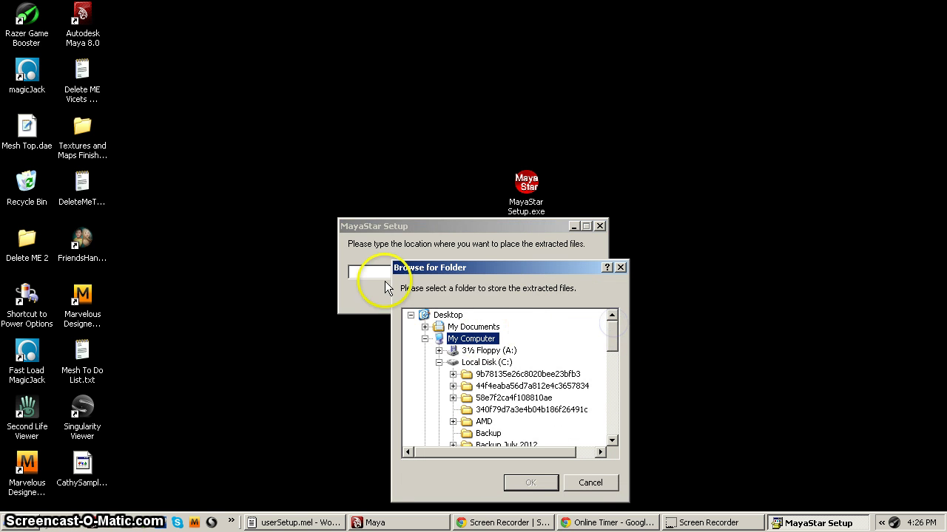
drag(445, 261, 382, 128)
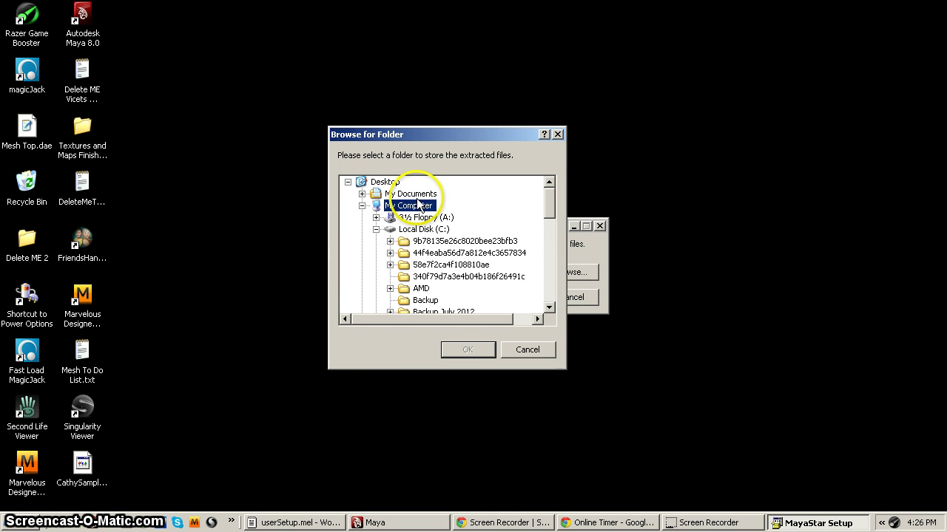
drag(551, 198, 544, 232)
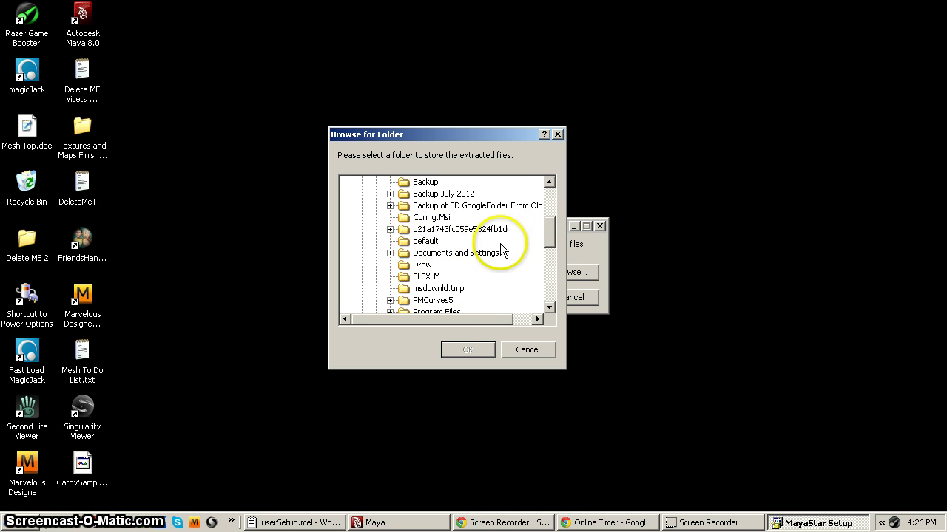
mouse_move(551, 232)
mouse_down()
mouse_move(543, 207)
mouse_move(535, 226)
mouse_up()
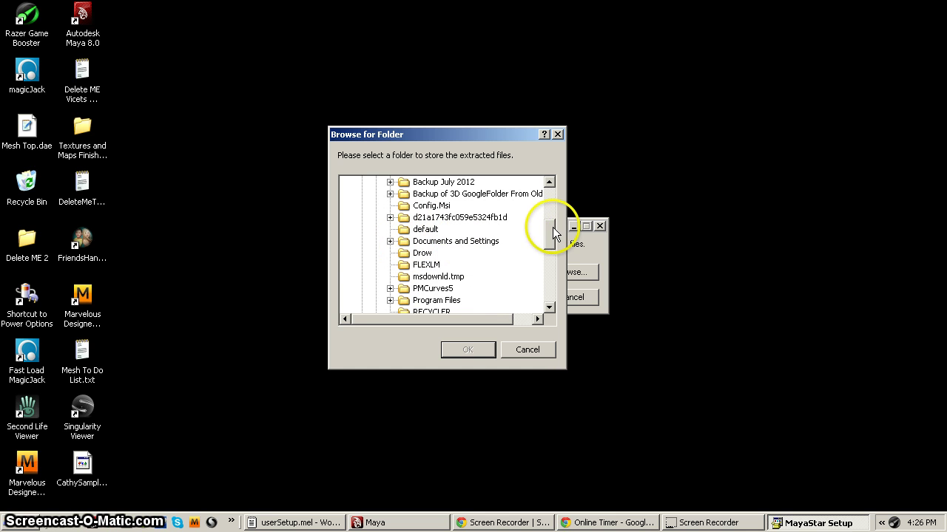
drag(553, 227, 551, 192)
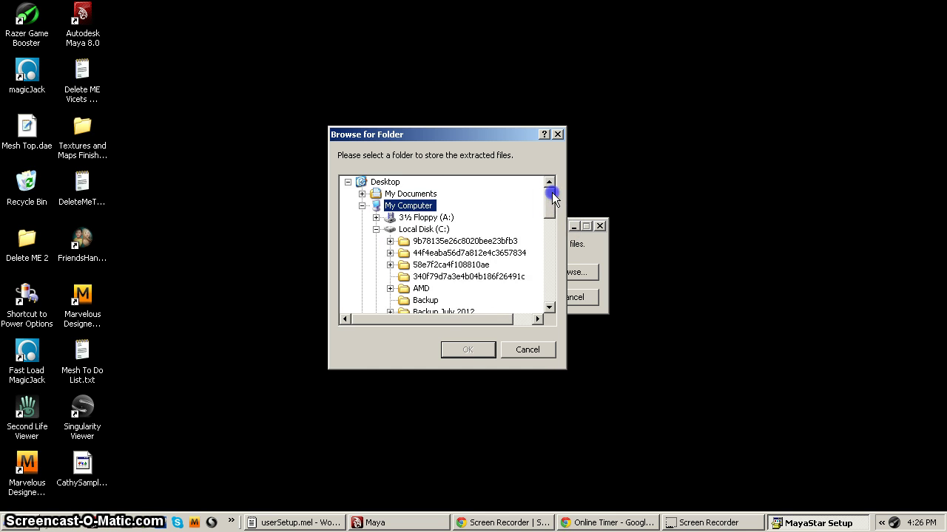
- Expand My Documents, maya and 8.0 in the folder tree and select the scripts folder inside 8.0
click(362, 195)
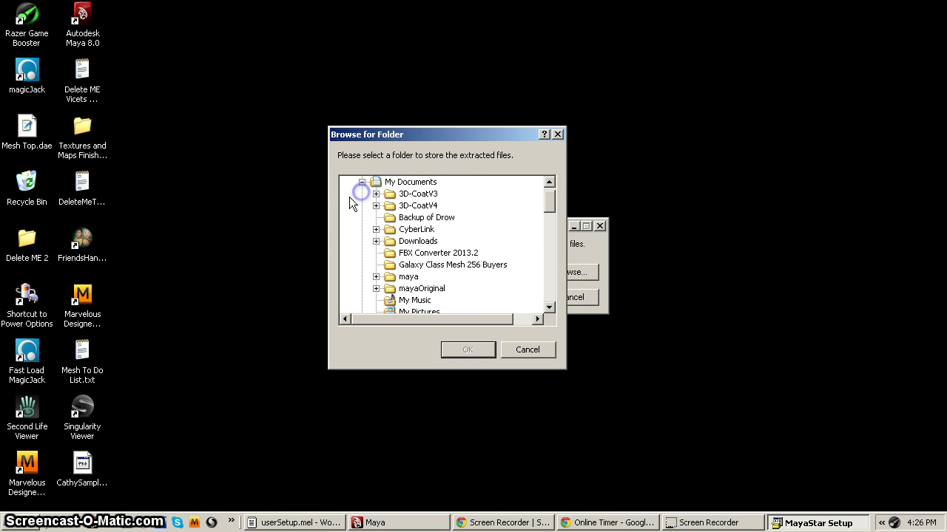
click(395, 183)
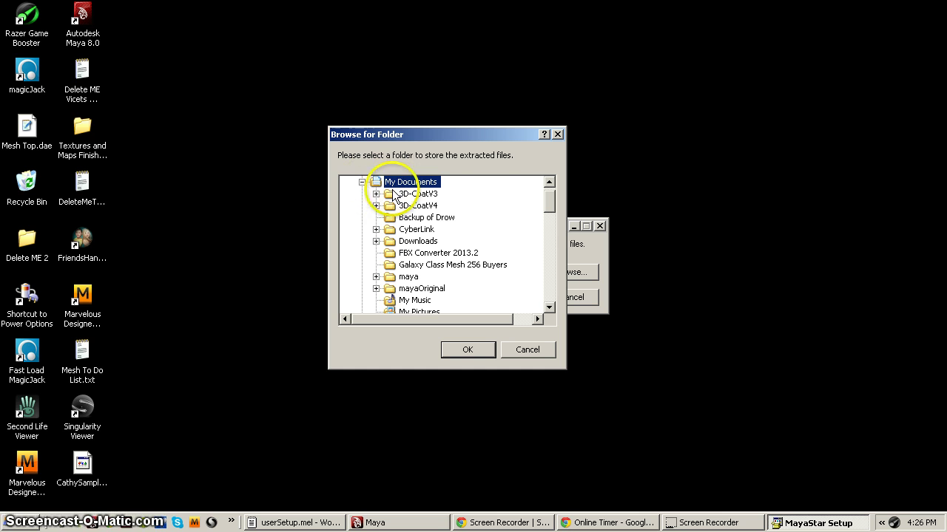
click(377, 275)
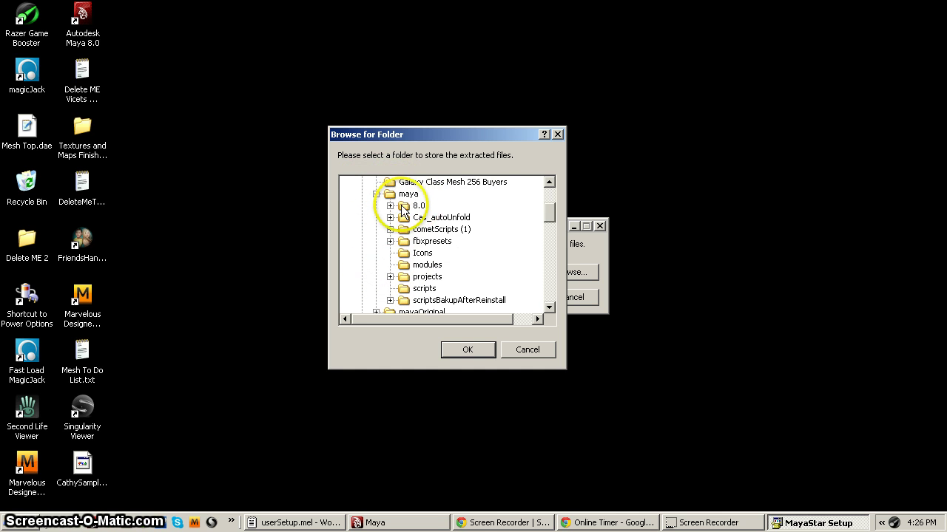
click(390, 206)
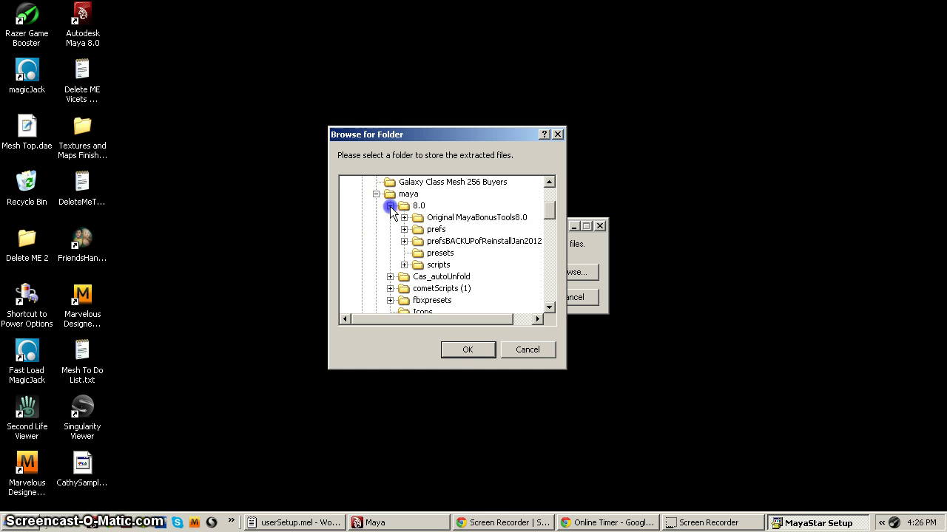
click(421, 266)
drag(460, 349, 421, 240)
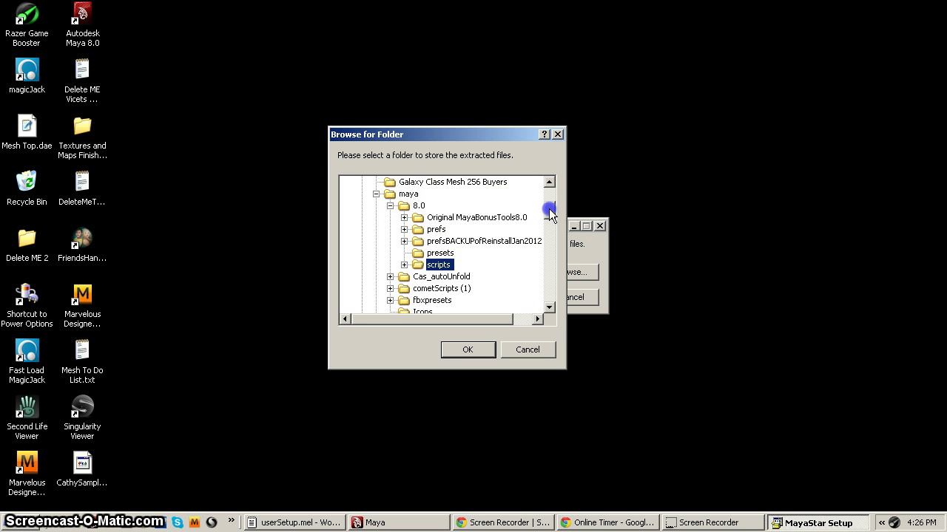
- Collapse the 8.0 folder and select the general scripts folder directly under maya
scroll(548, 213, down, 1)
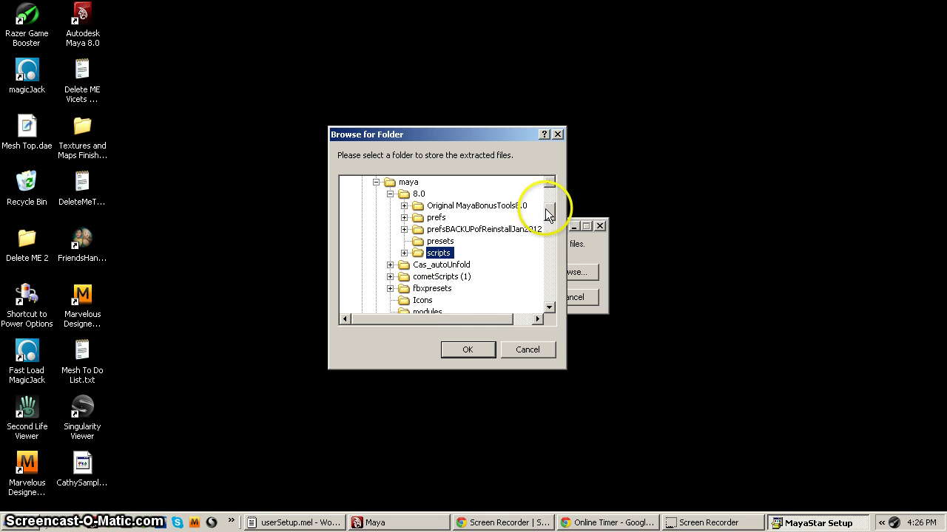
drag(547, 213, 547, 207)
click(390, 217)
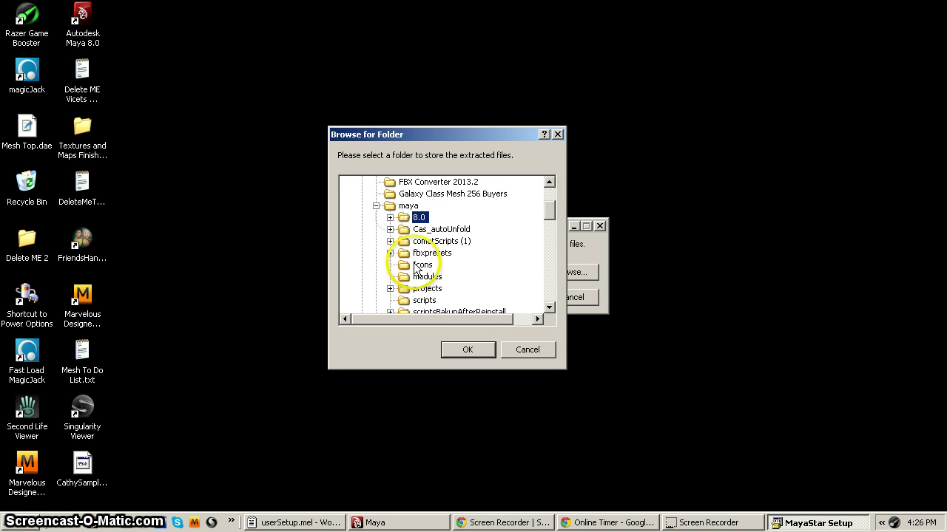
click(402, 300)
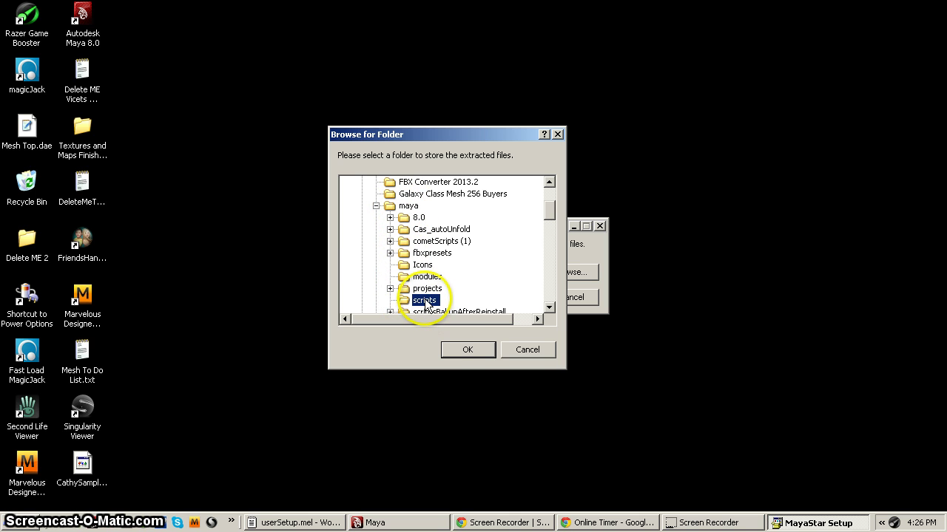
- Set the extraction location to the scripts folder under maya\8.0 in My Documents and start extracting the files
click(390, 217)
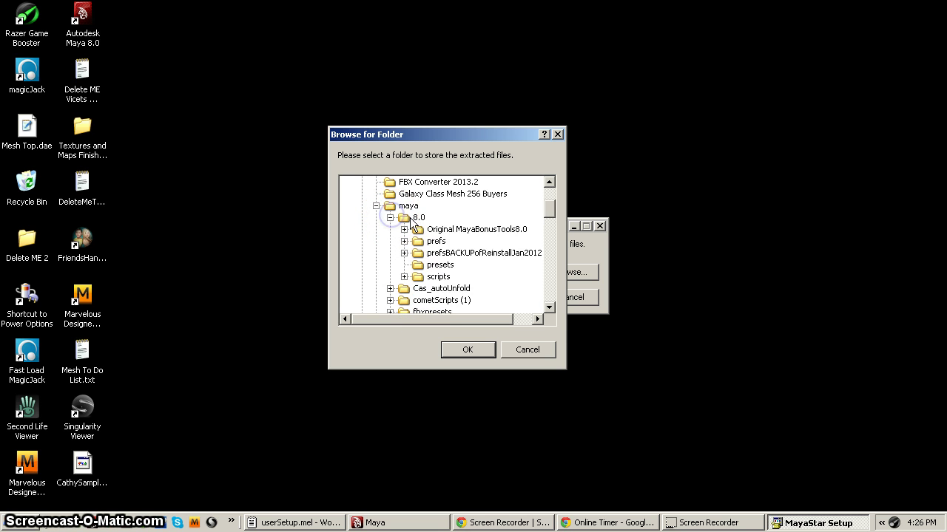
click(418, 278)
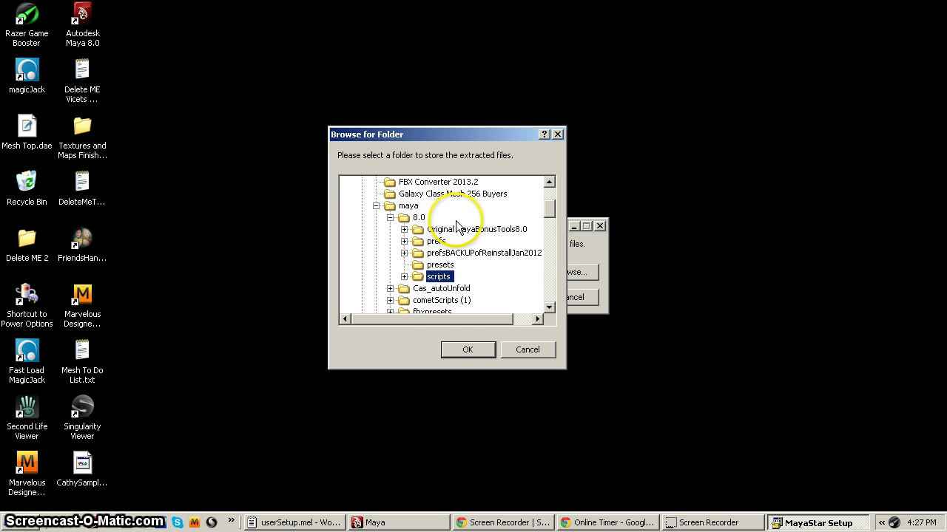
click(415, 217)
click(420, 277)
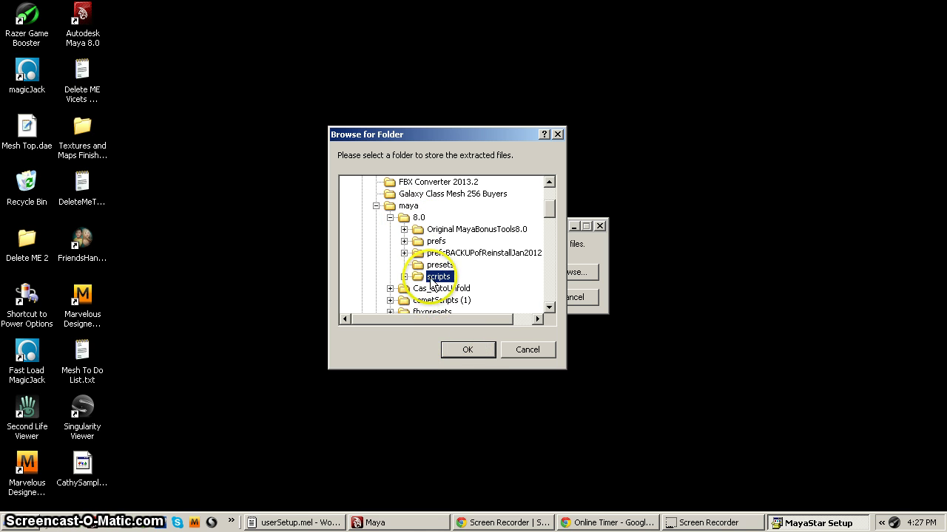
click(466, 352)
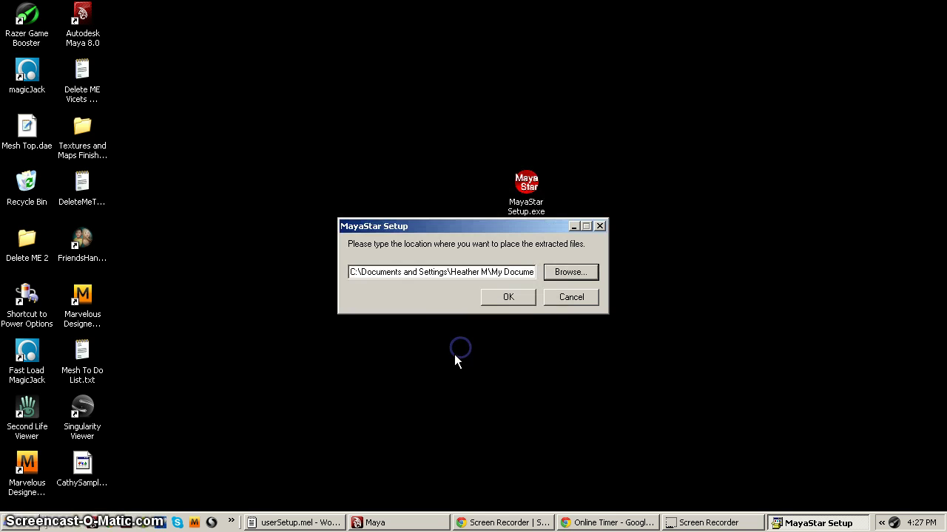
click(506, 300)
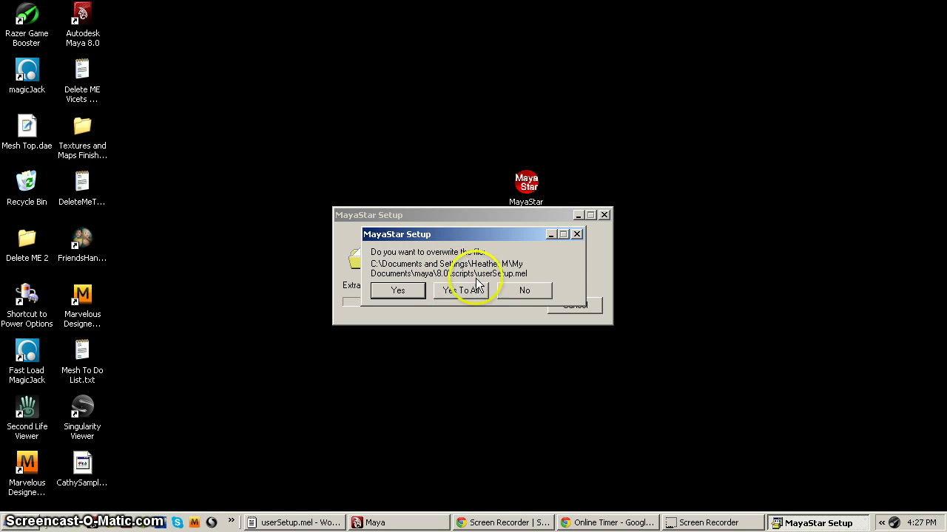
- Decline overwriting userSetup.mel and the other existing MayaStar files in the scripts folder, and finish the installation
click(518, 291)
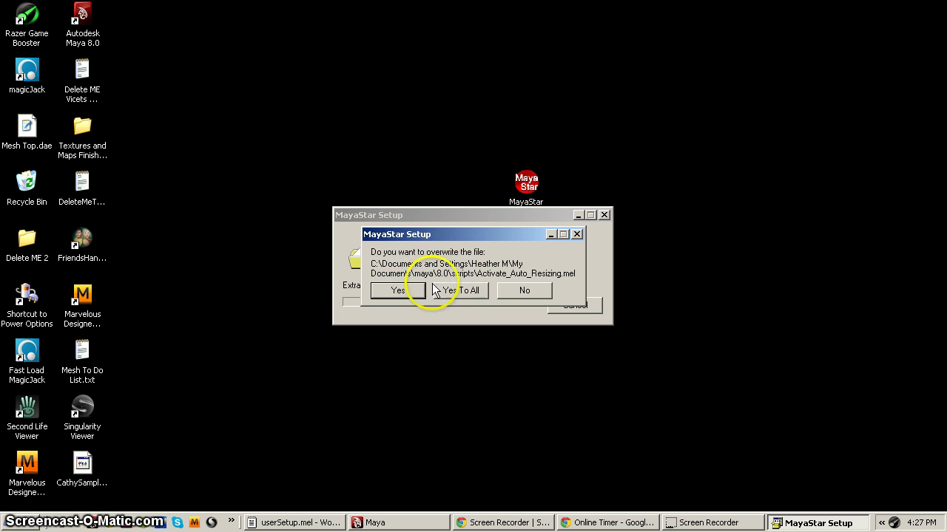
click(578, 235)
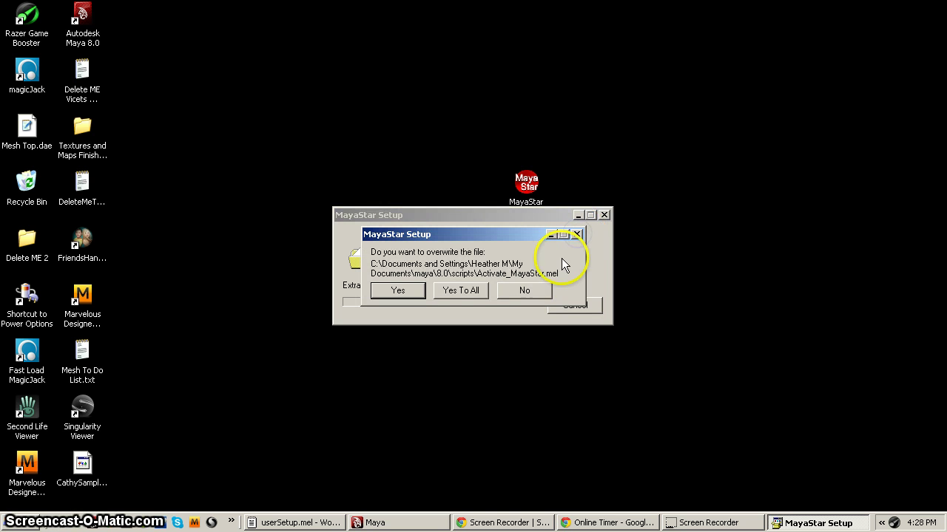
click(521, 290)
click(517, 289)
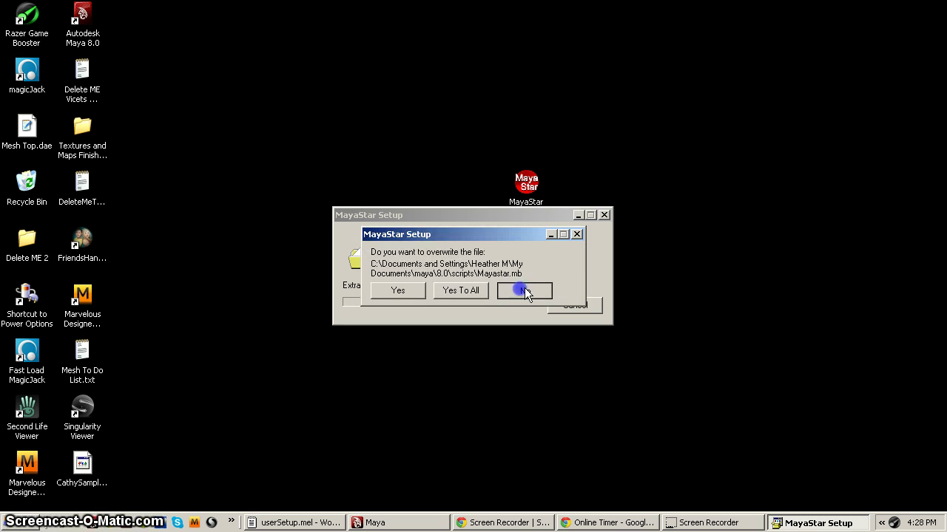
click(517, 291)
click(521, 290)
click(519, 290)
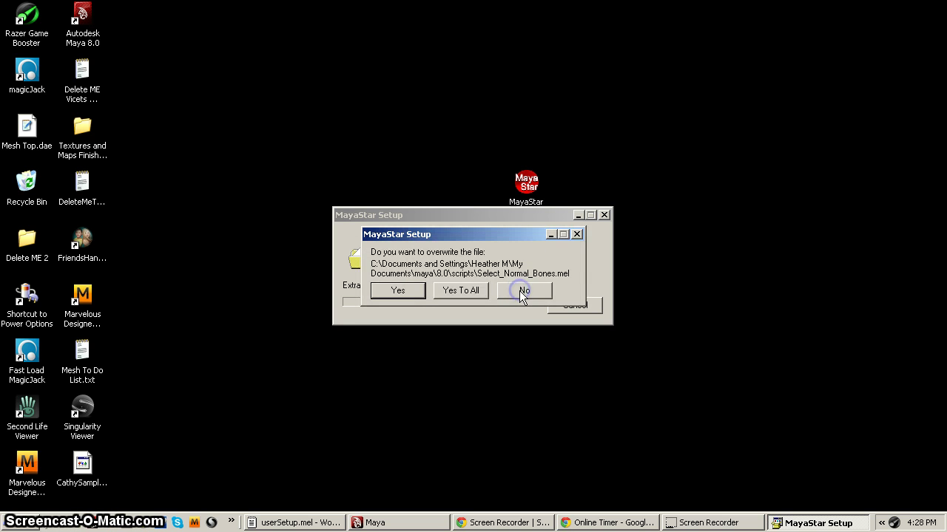
click(517, 290)
click(519, 292)
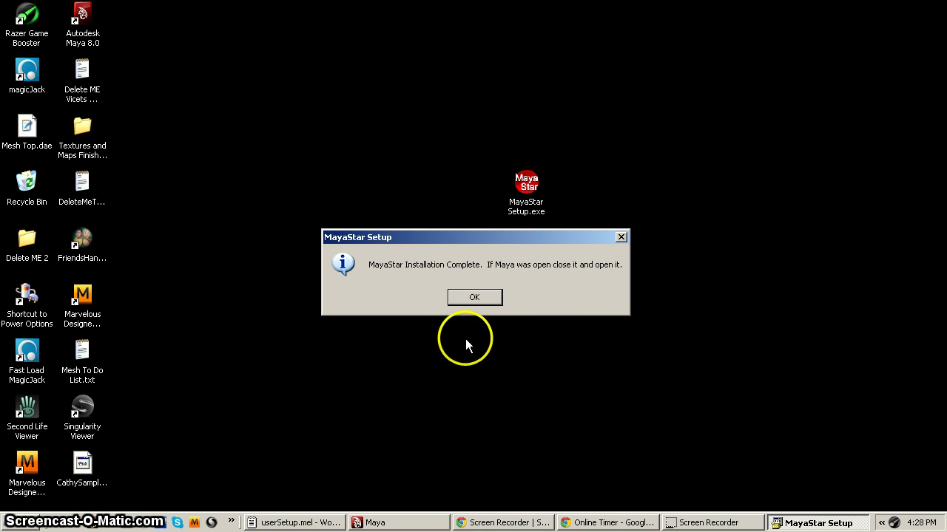
click(474, 297)
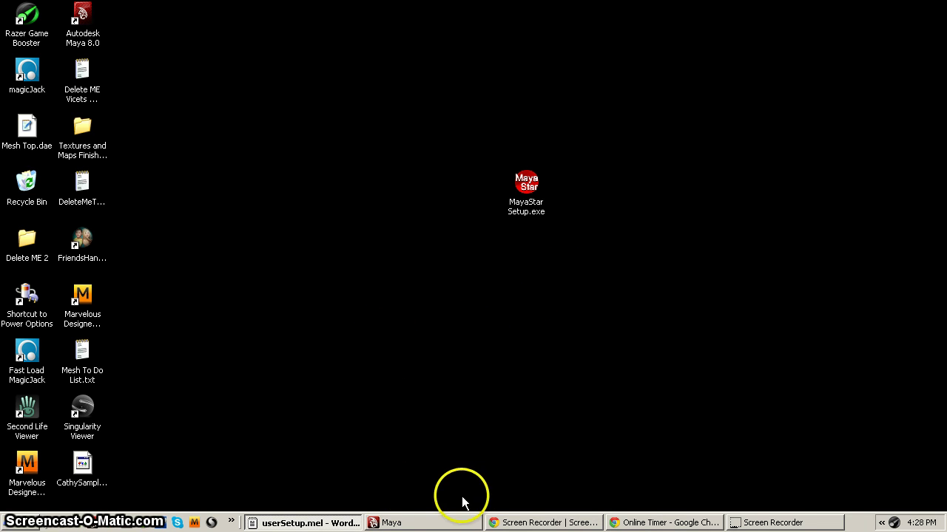
- Switch to Maya and tear off the MayaStar menu as a floating window beside the avatar workspace
click(433, 523)
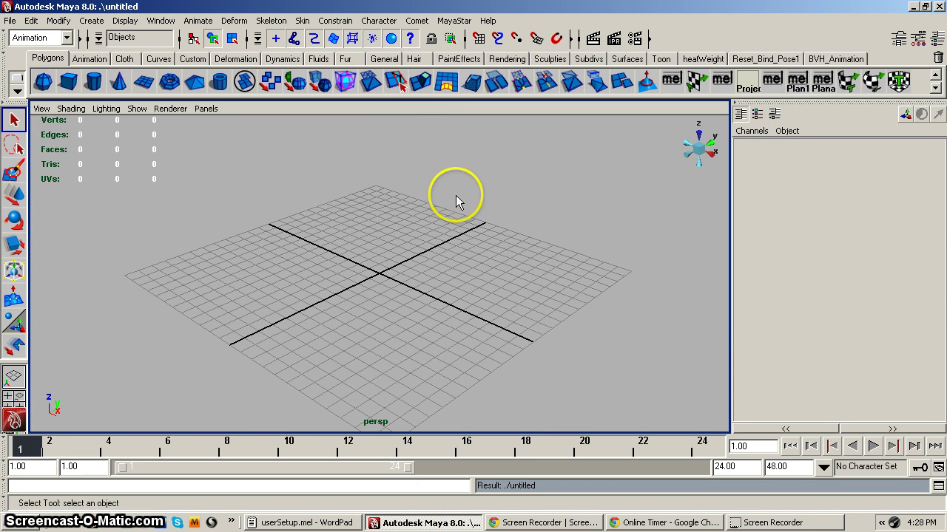
click(460, 20)
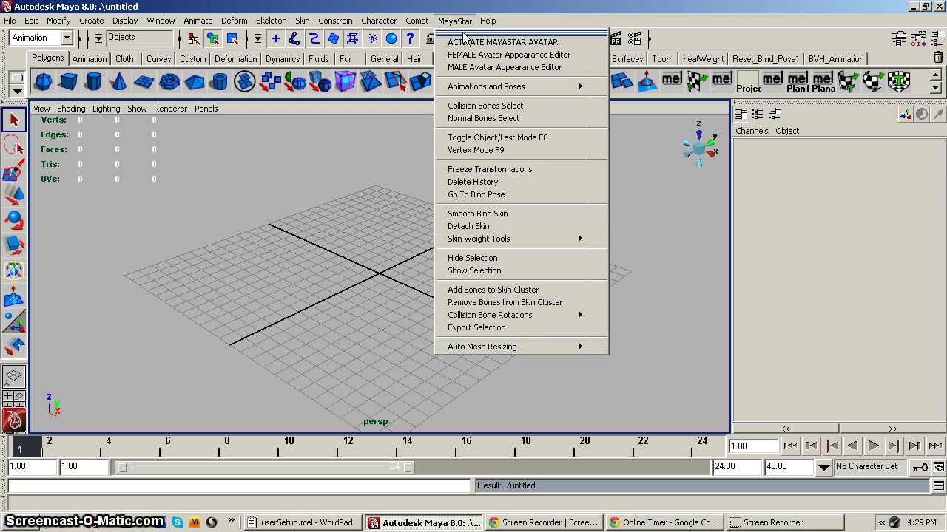
click(464, 33)
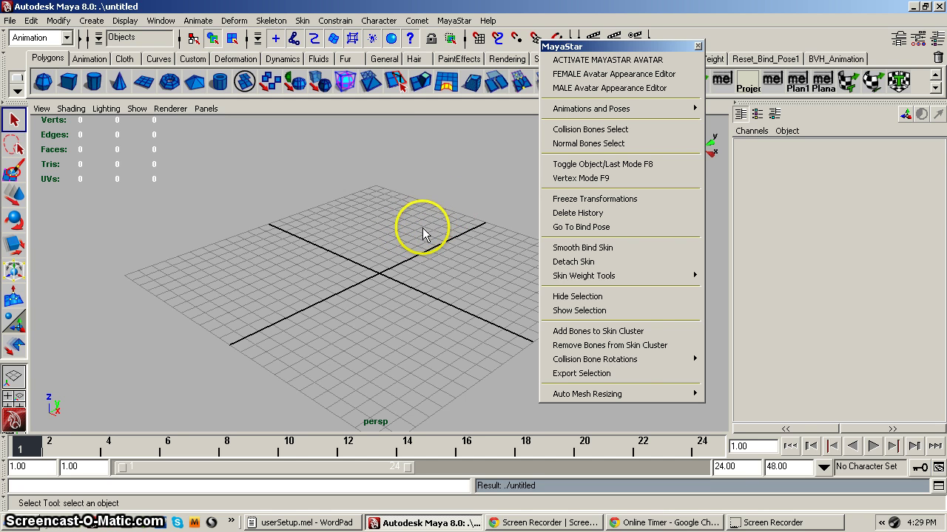
- Activate the MayaStar avatar in the scene and view it from the front
click(590, 62)
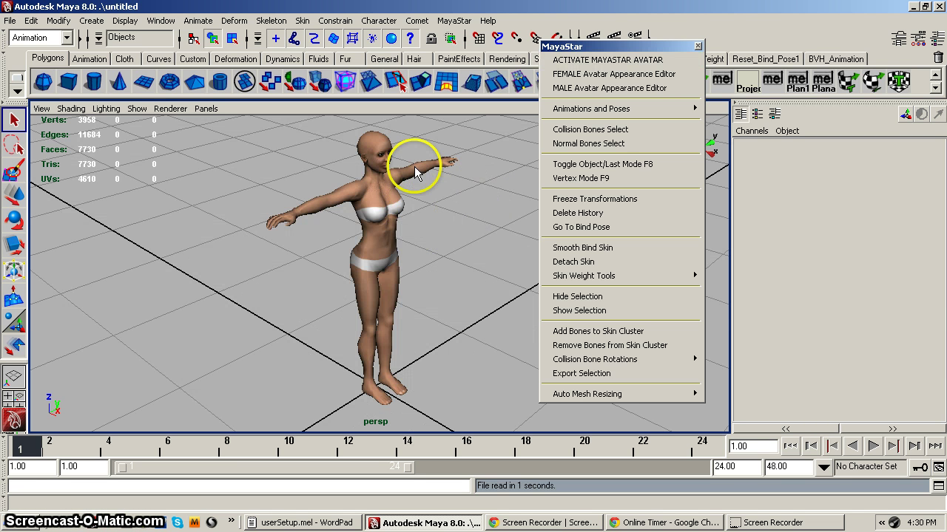
alt+drag(411, 235, 348, 231)
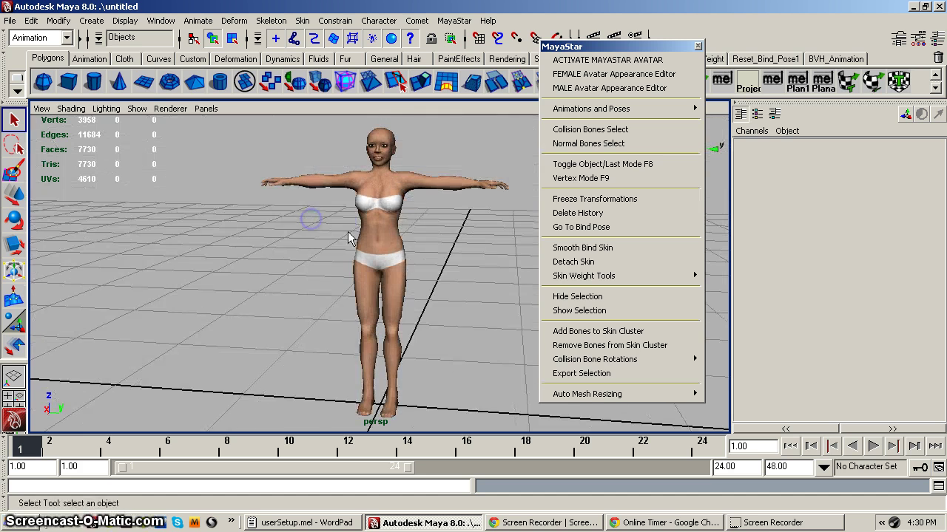
alt+right_drag(348, 232, 457, 226)
alt+drag(456, 226, 422, 245)
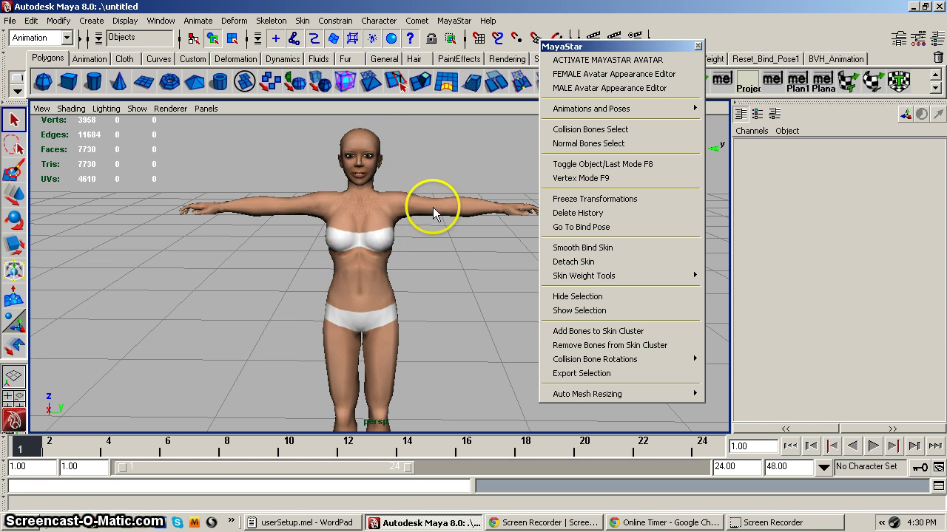
- Open the female avatar appearance editor on its standard sizes and move it clear of the avatar
click(619, 76)
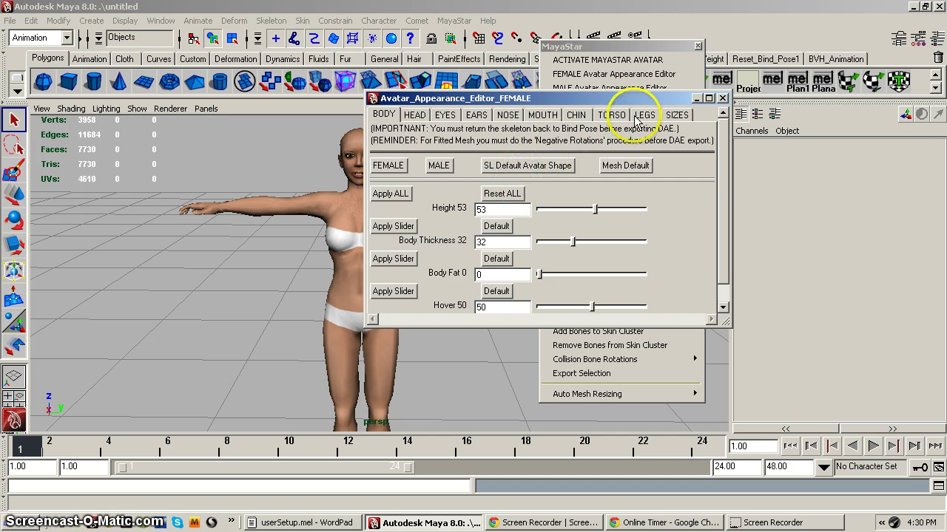
click(676, 114)
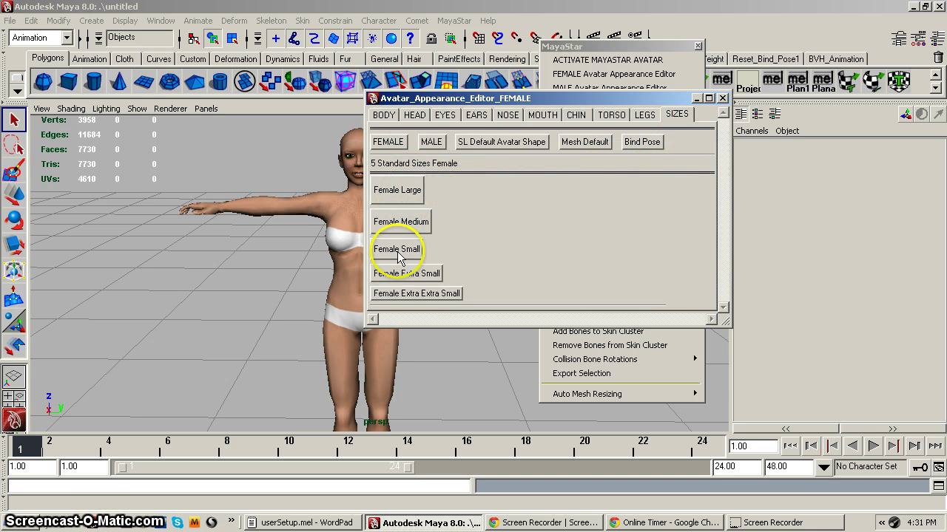
drag(566, 98, 686, 97)
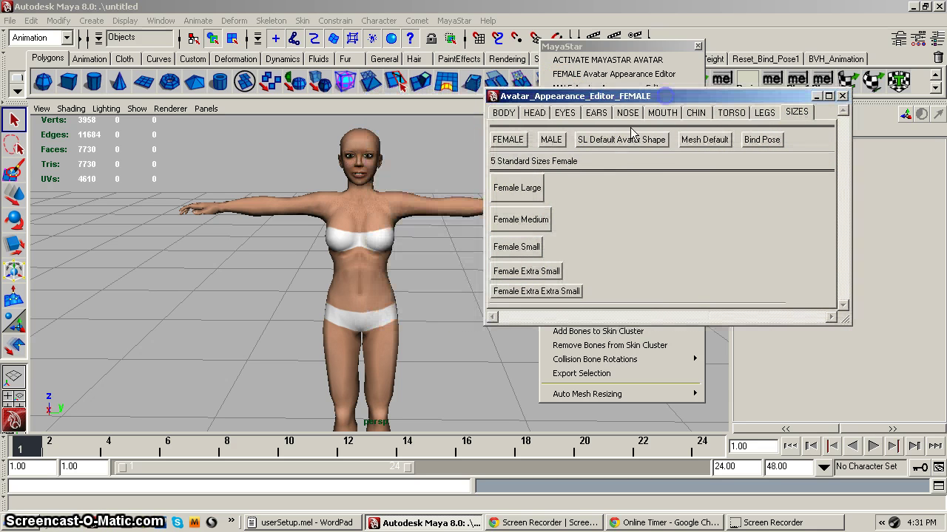
- Apply the Female Large, Medium, Small, Extra Small and Extra Extra Small standard sizes to the avatar one after another
click(521, 188)
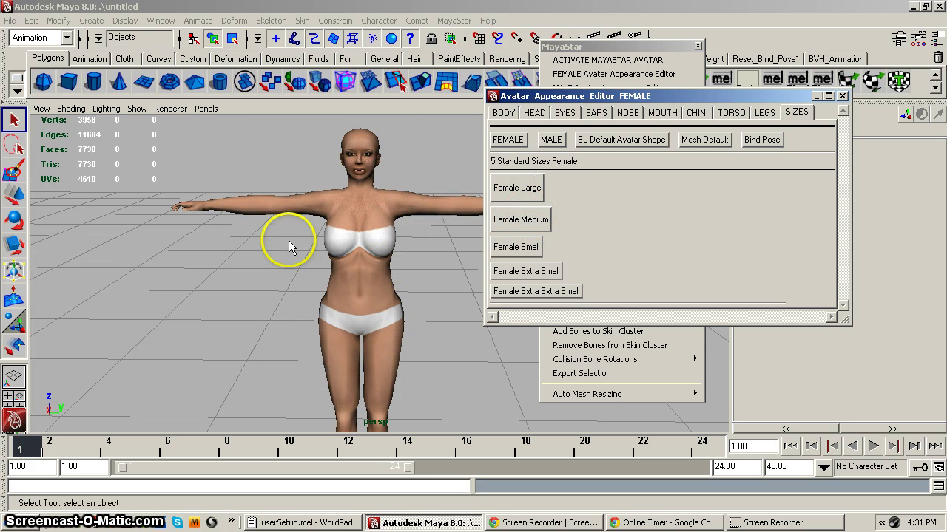
click(523, 220)
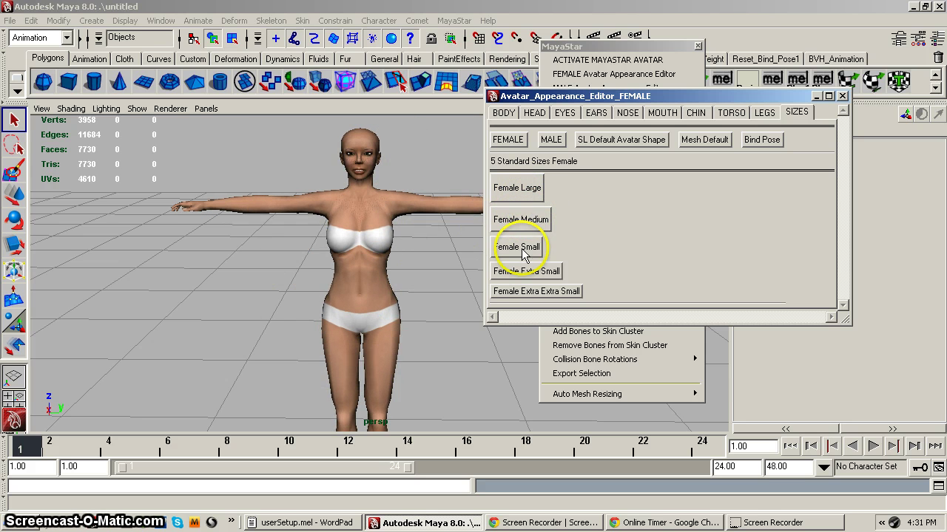
click(519, 248)
click(522, 272)
click(518, 292)
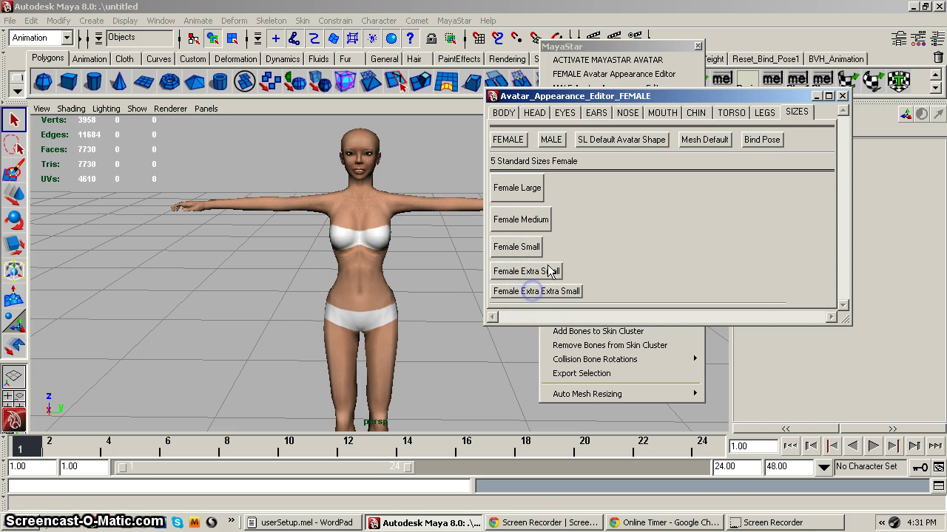
- Alternate the avatar between Mesh Default and SL Default Avatar Shape to compare them from the front
click(705, 140)
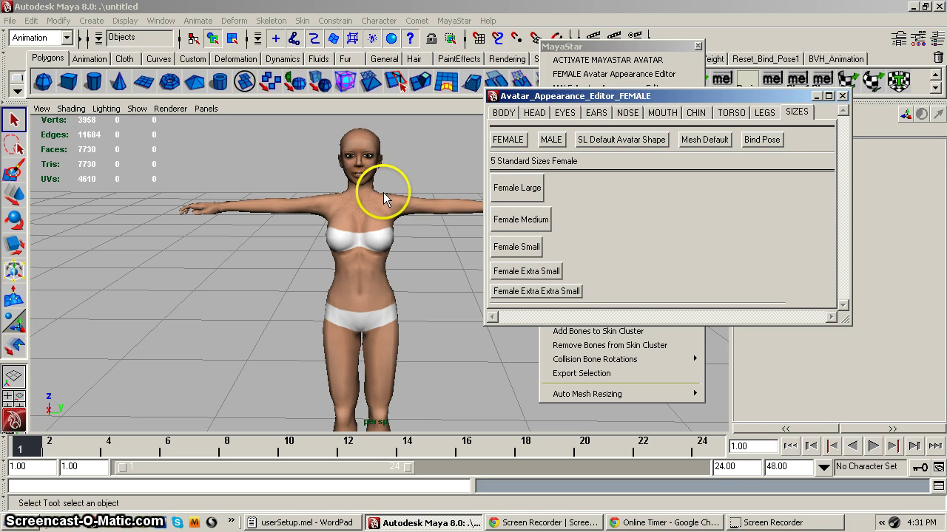
click(624, 142)
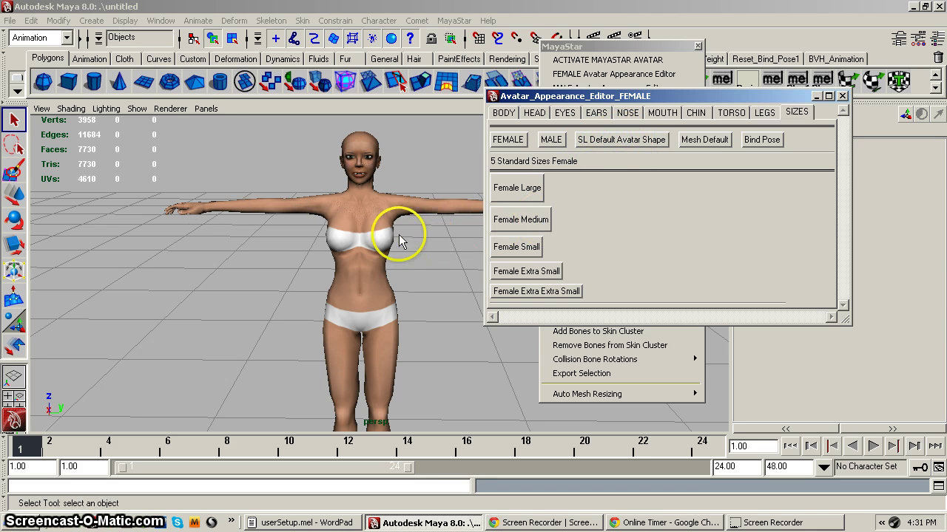
mouse_move(390, 236)
alt+mouse_down()
mouse_move(311, 226)
mouse_move(312, 242)
mouse_move(388, 247)
mouse_move(354, 269)
mouse_move(327, 258)
mouse_move(301, 190)
alt+mouse_up()
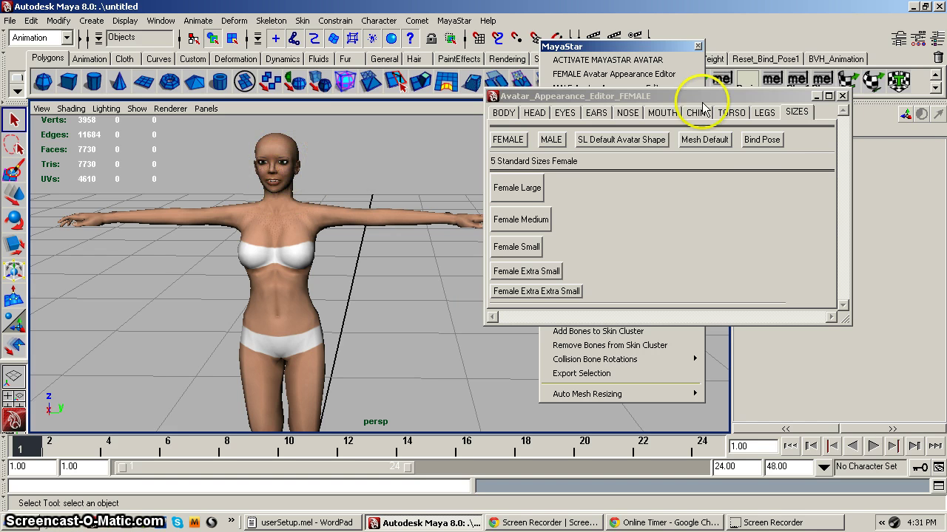
click(708, 139)
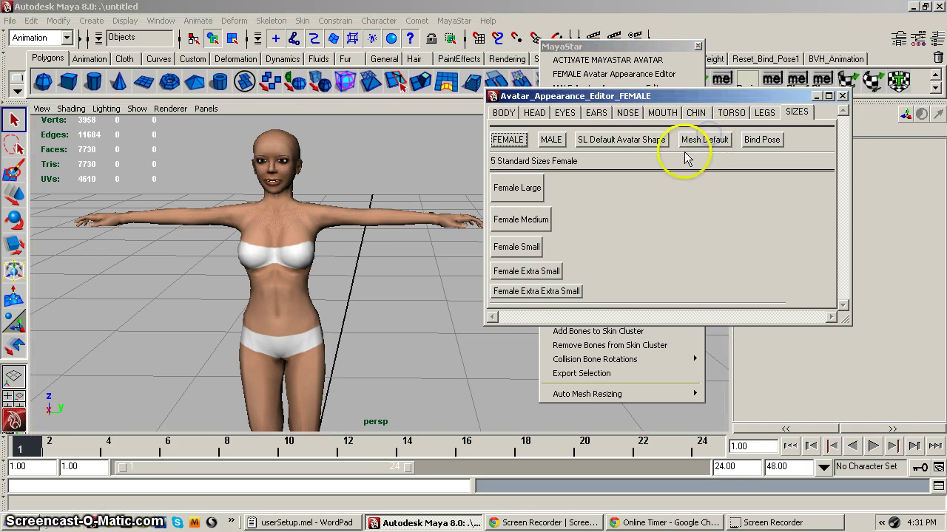
click(621, 140)
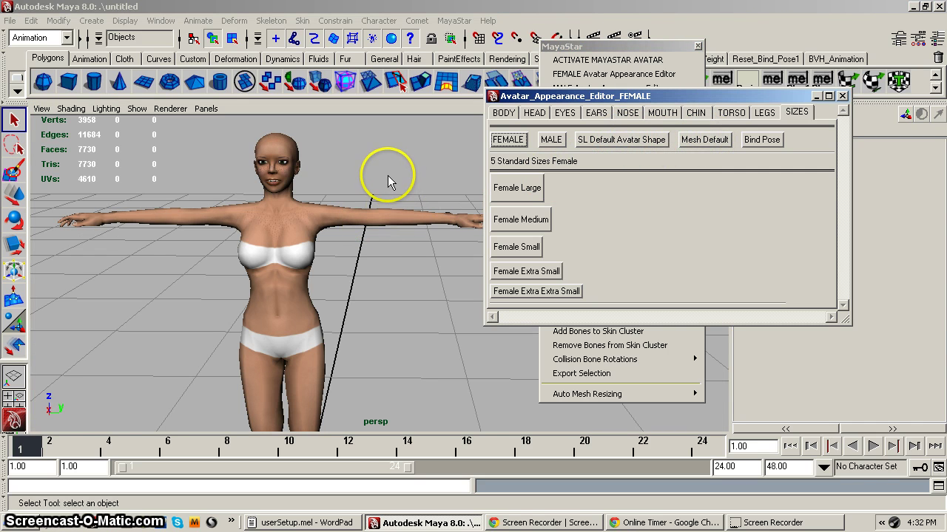
- Compare Mesh Default with SL Default Avatar Shape on the avatar's body in side view
alt+drag(370, 271, 571, 186)
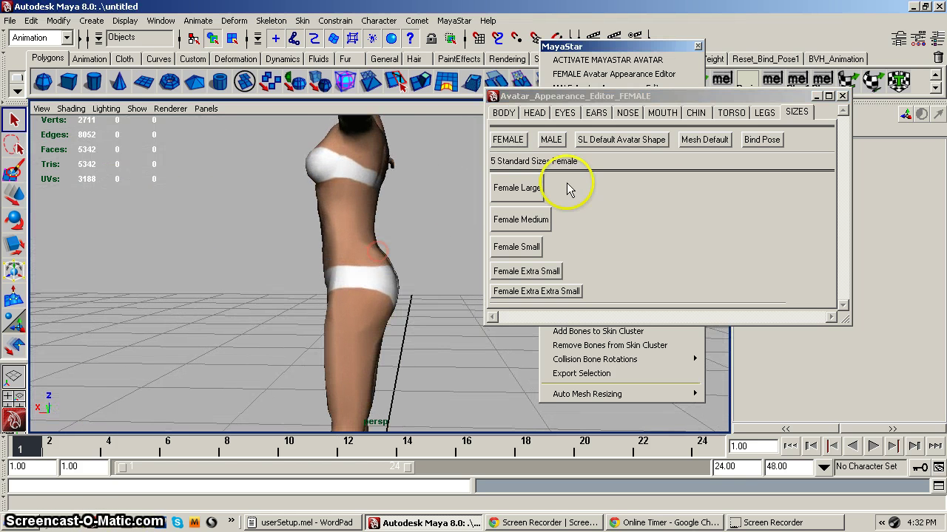
click(704, 156)
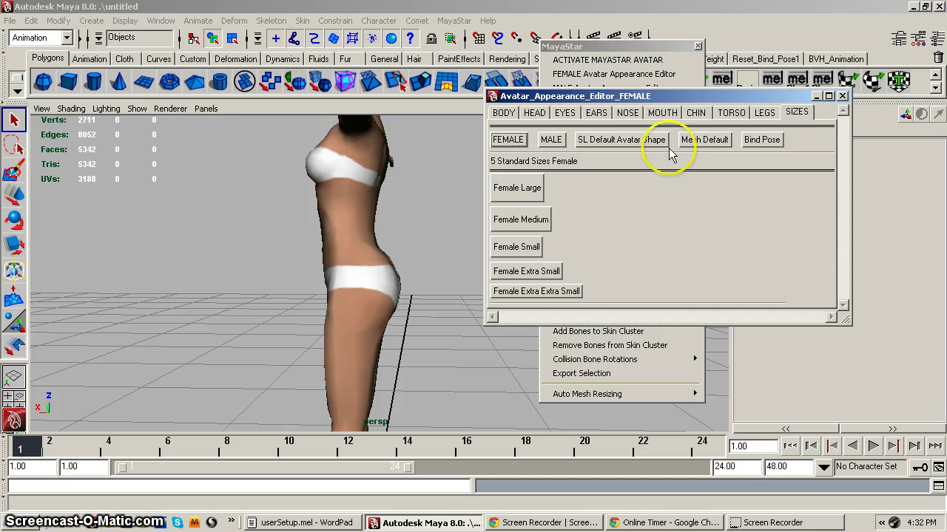
click(643, 139)
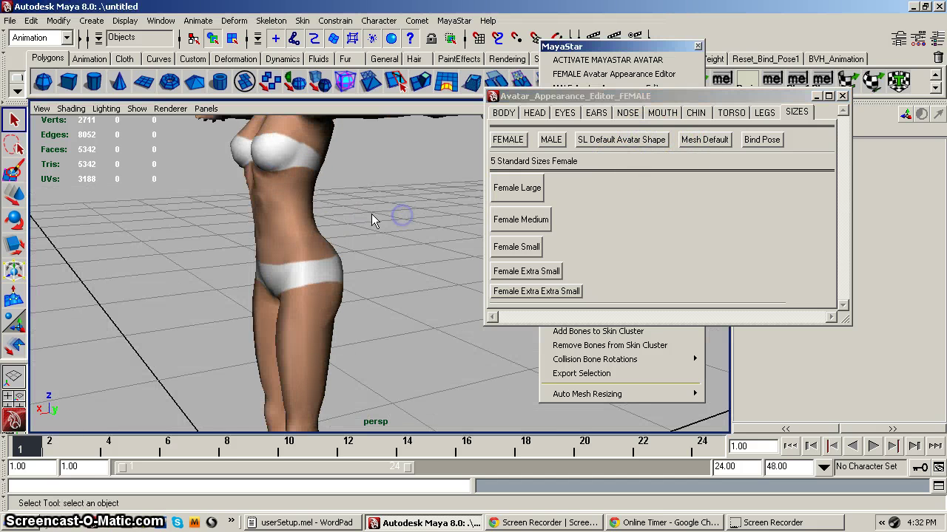
alt+drag(265, 207, 354, 223)
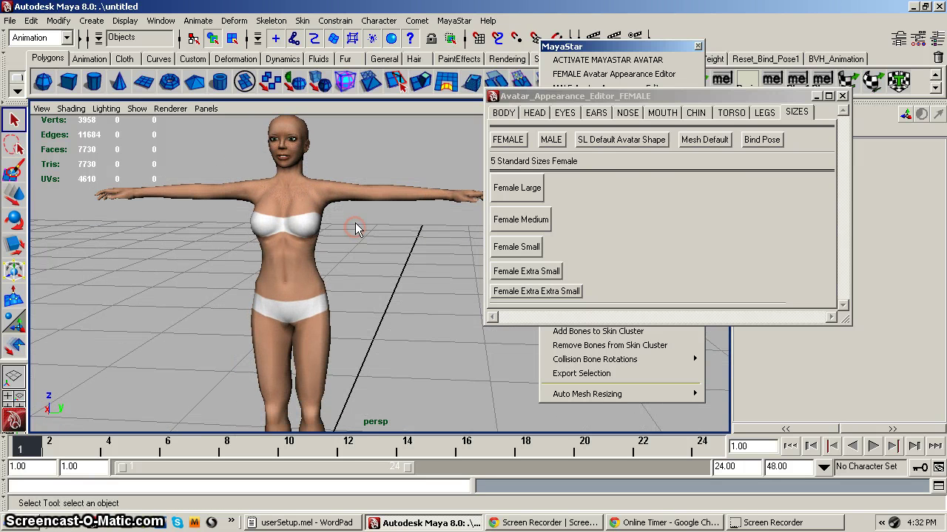
- Compare the two default shapes up close on the avatar's face and leave the avatar on Mesh Default
click(693, 137)
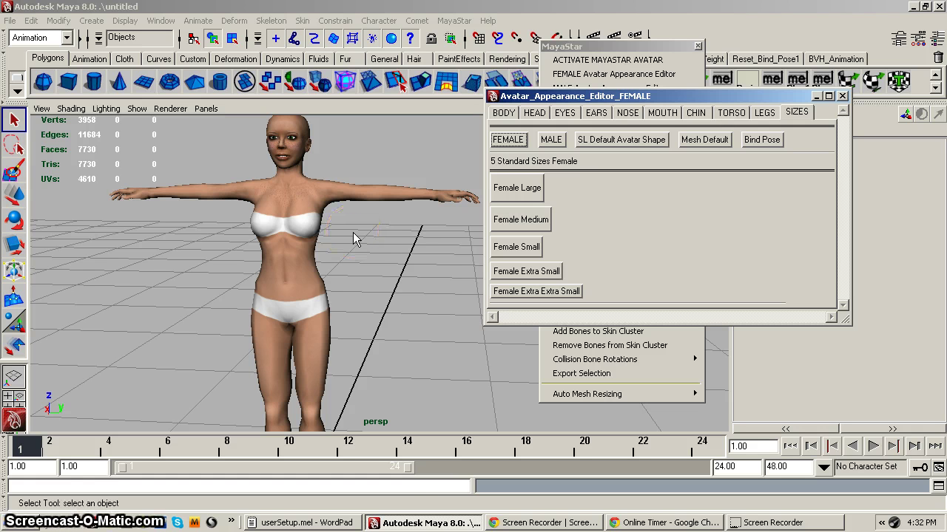
click(621, 139)
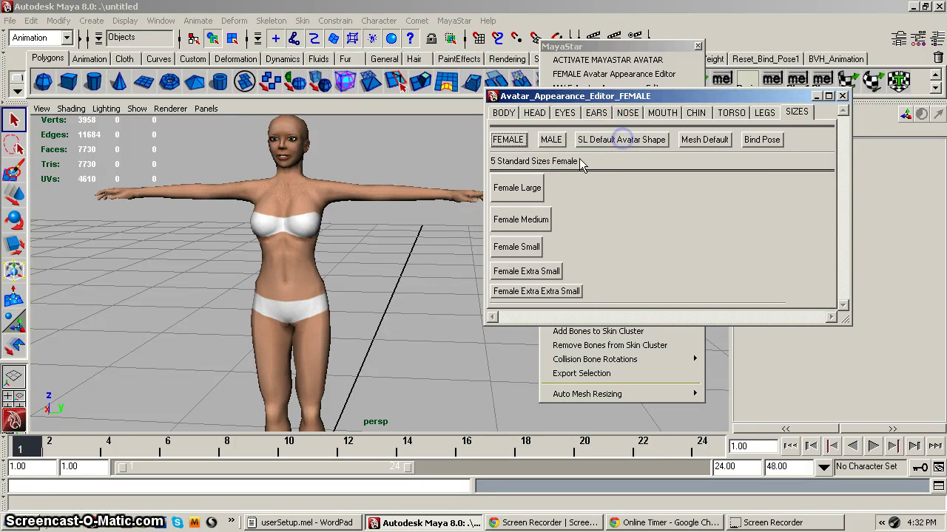
scroll(364, 258, up, 5)
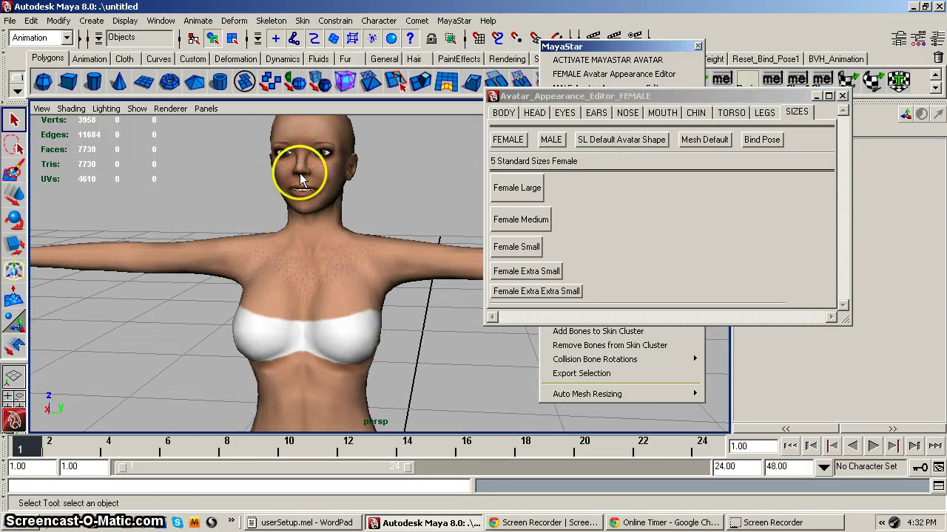
click(704, 139)
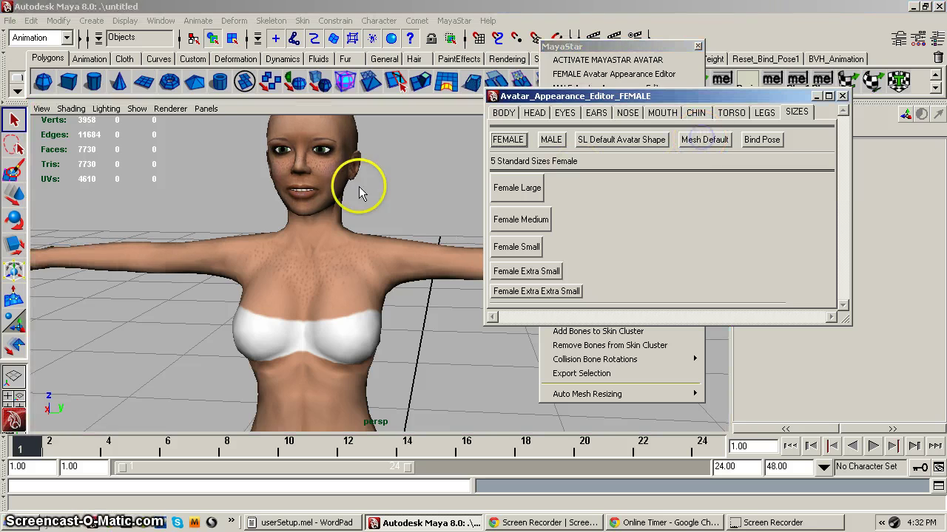
mouse_move(246, 214)
alt+right_down()
mouse_move(146, 216)
mouse_move(279, 199)
mouse_move(237, 230)
mouse_move(259, 232)
alt+right_up()
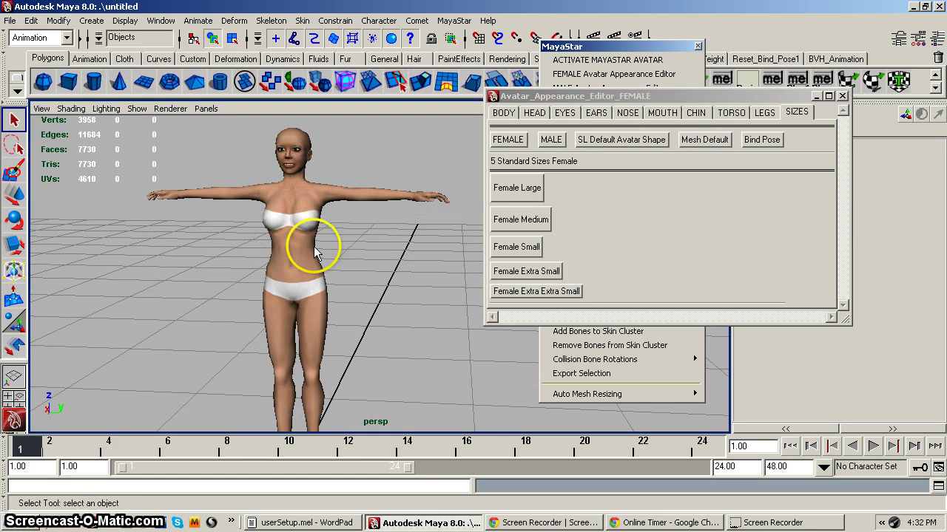
- Close the female Avatar Appearance Editor and examine the floating MayaStar command list from Animations and Poses down to Auto Mesh Resizing
click(841, 97)
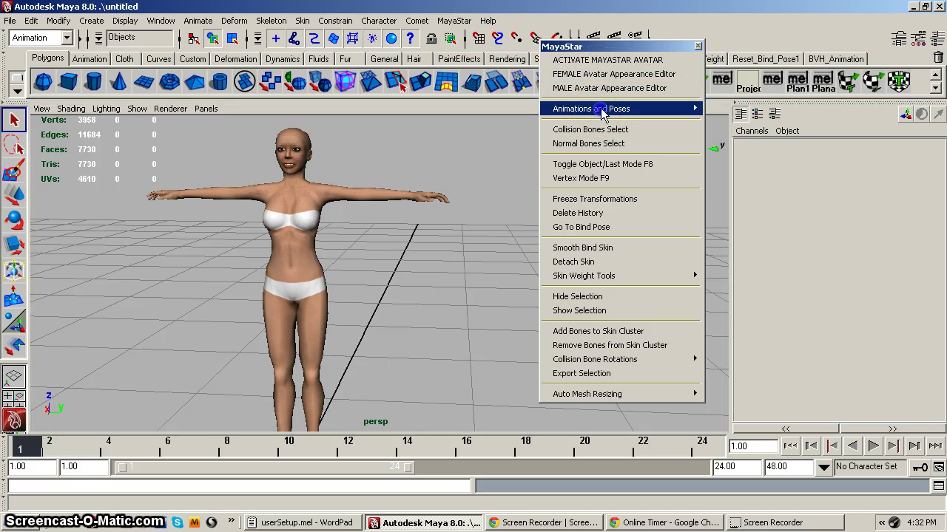
click(624, 111)
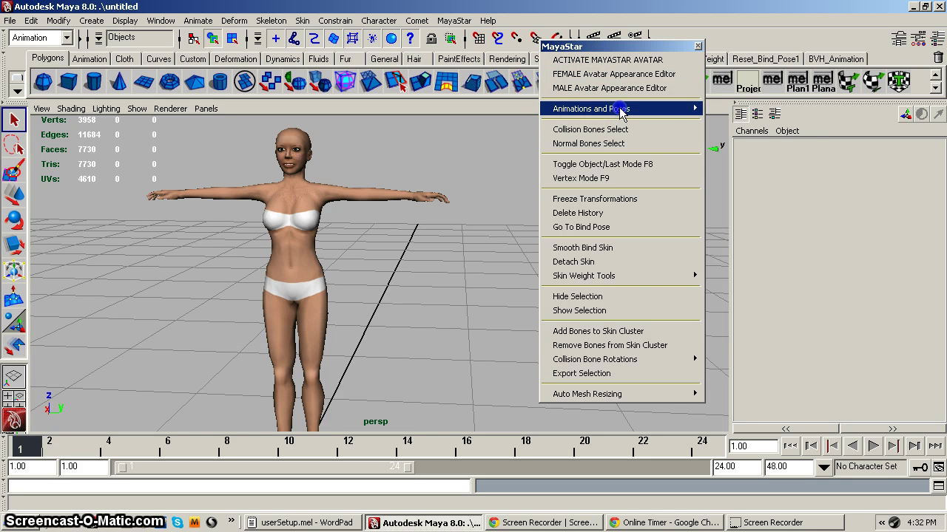
click(672, 108)
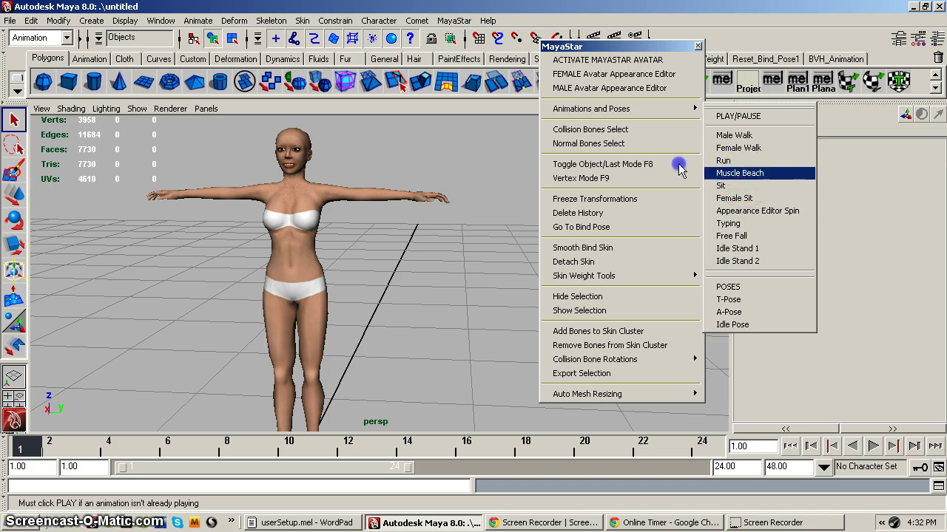
click(656, 175)
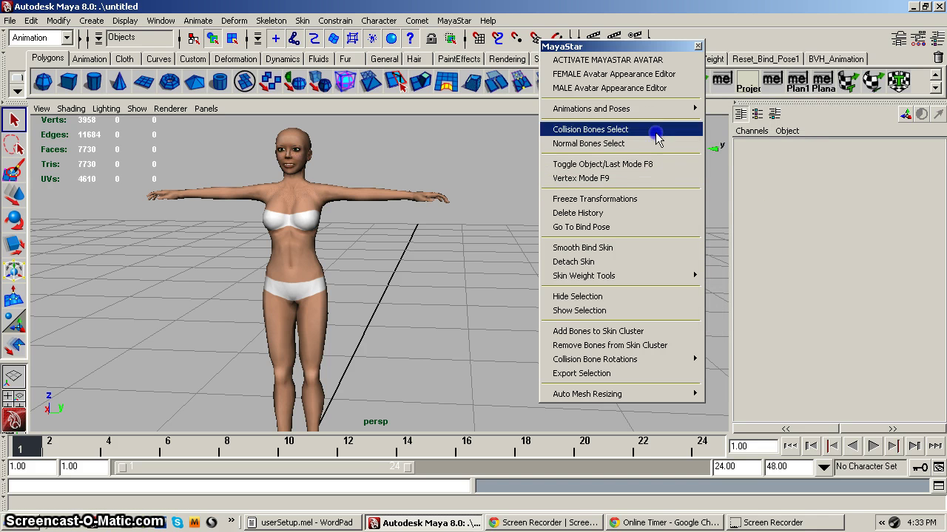
click(657, 132)
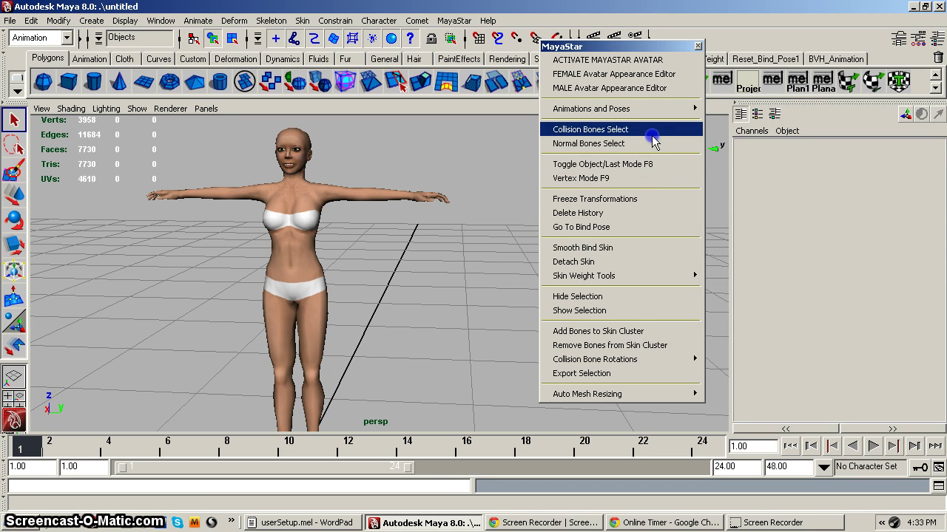
click(629, 200)
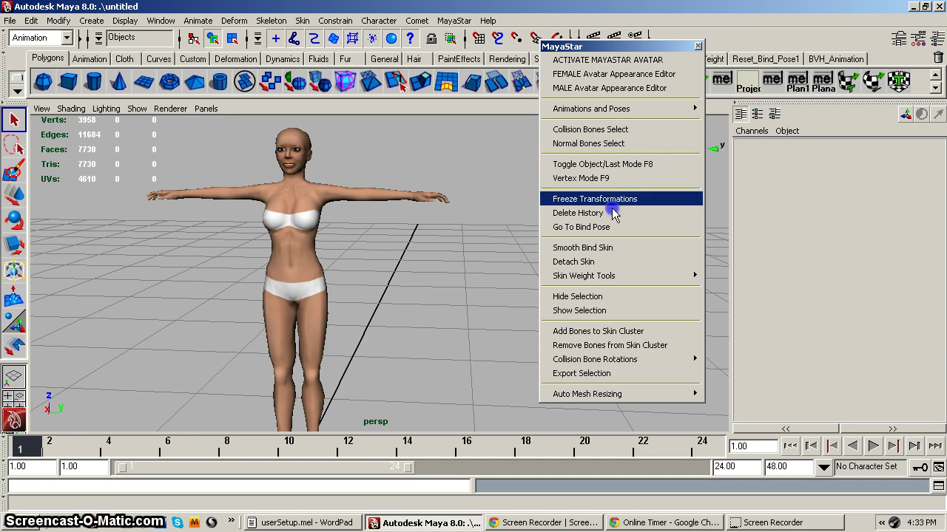
click(631, 229)
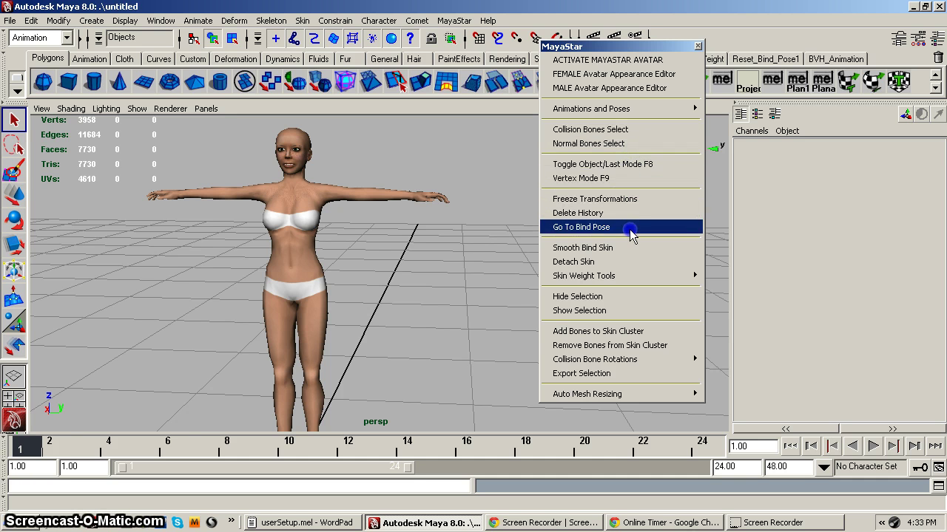
click(684, 361)
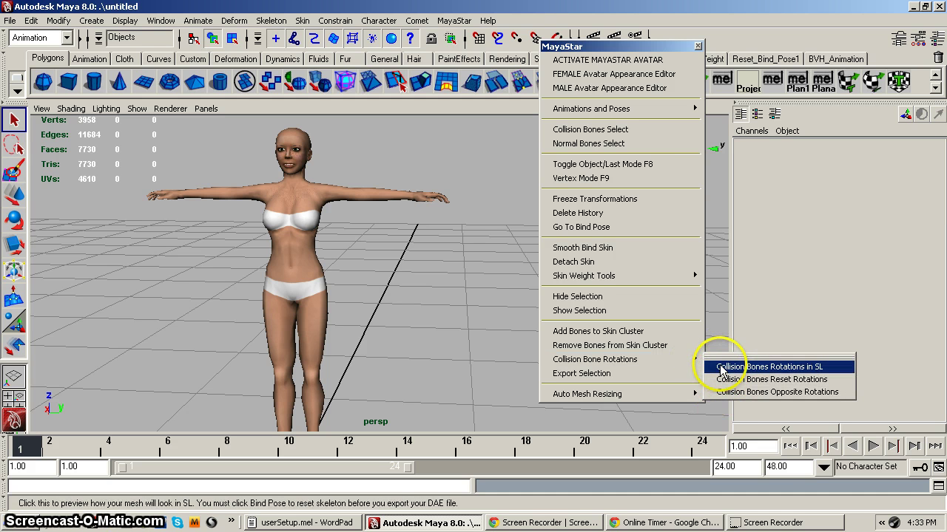
click(594, 397)
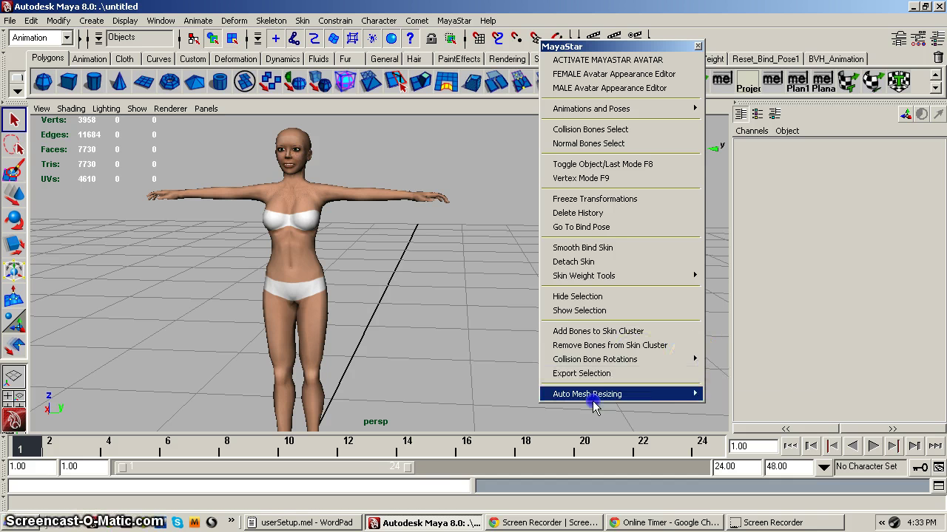
click(644, 394)
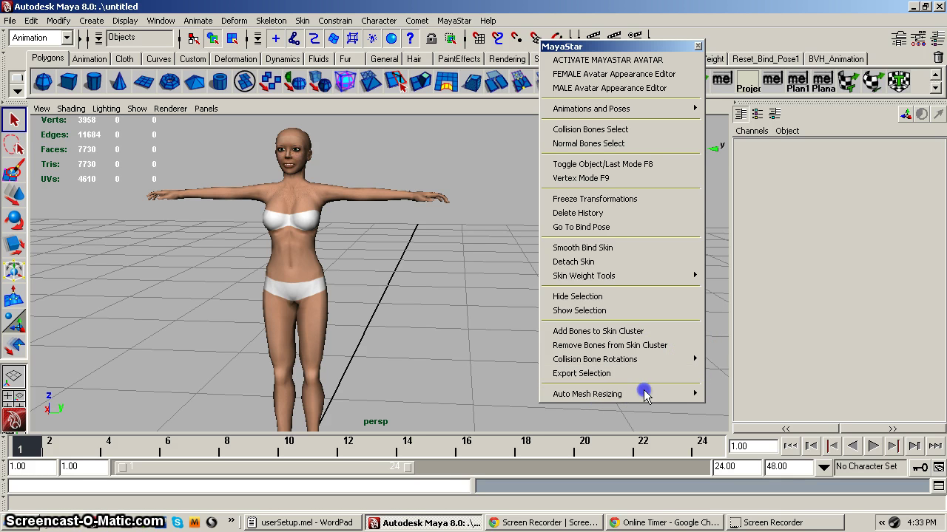
click(697, 393)
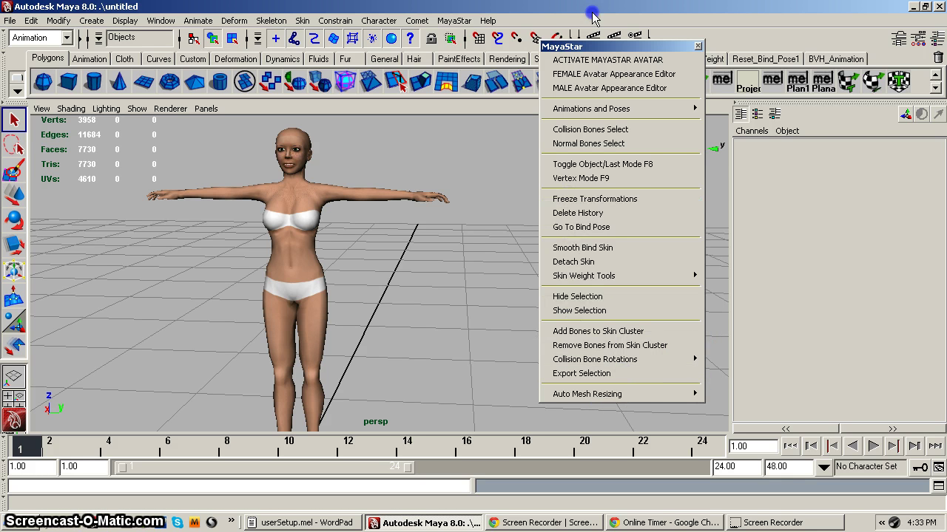
click(698, 46)
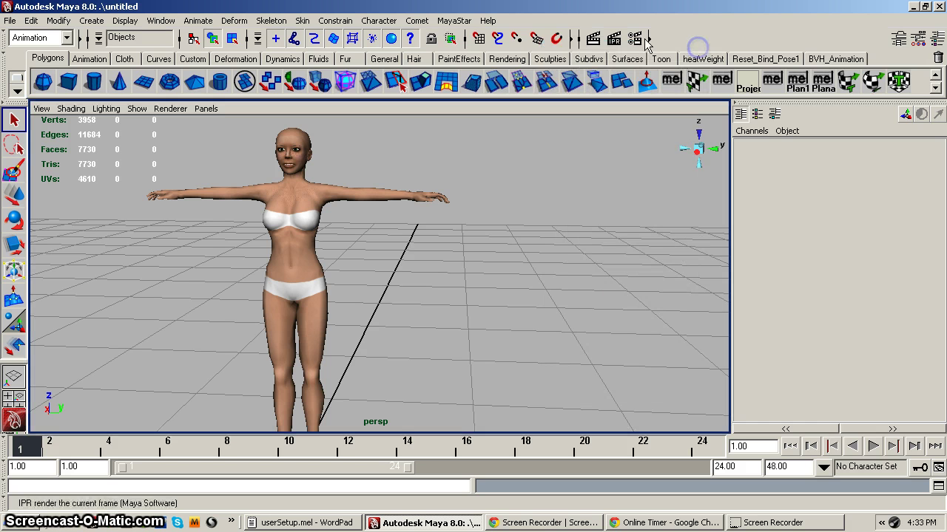
- Read the help-line descriptions of the MayaStar commands, including Hide Selection, Collision Bone Rotations and Go To Bind Pose
click(454, 20)
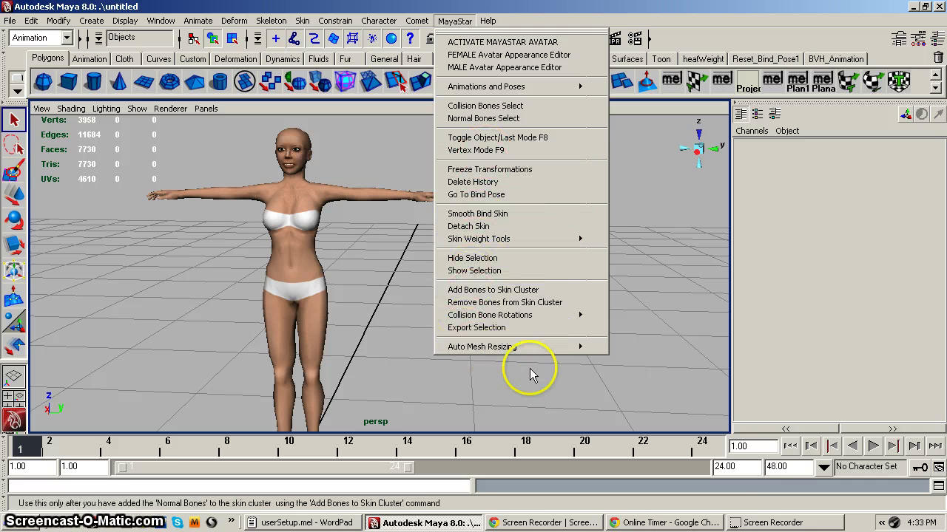
mouse_move(510, 351)
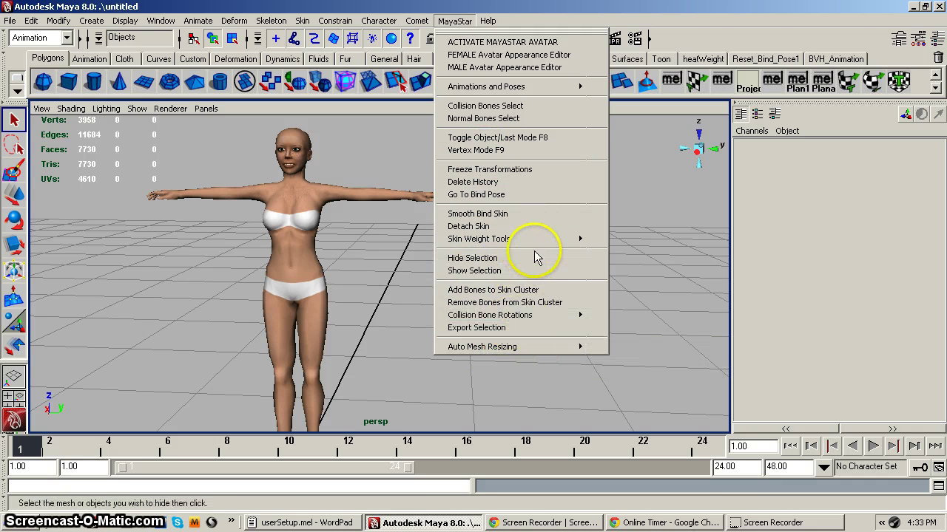
mouse_move(540, 324)
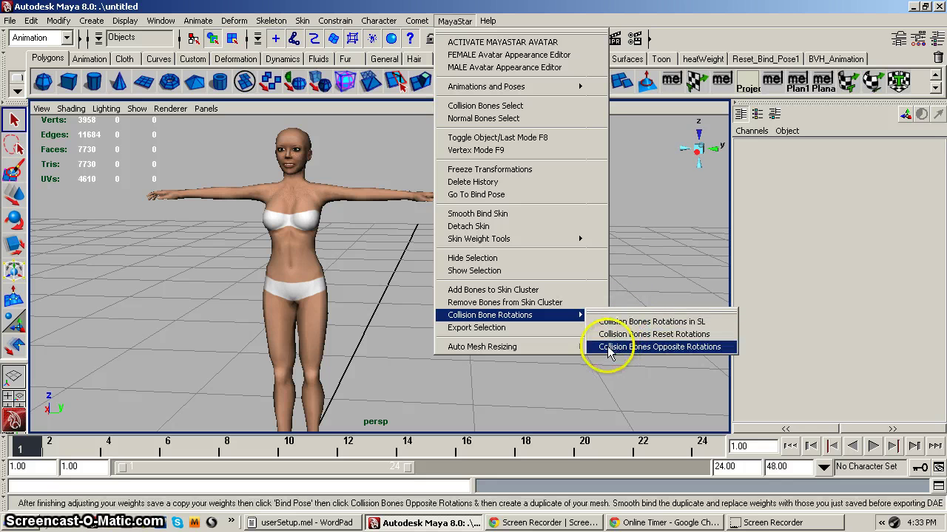
click(522, 34)
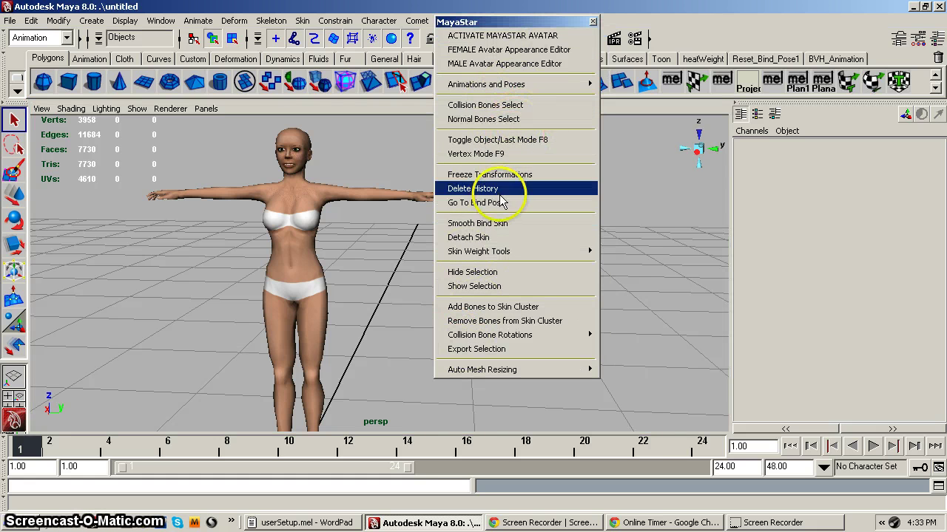
click(592, 22)
click(455, 21)
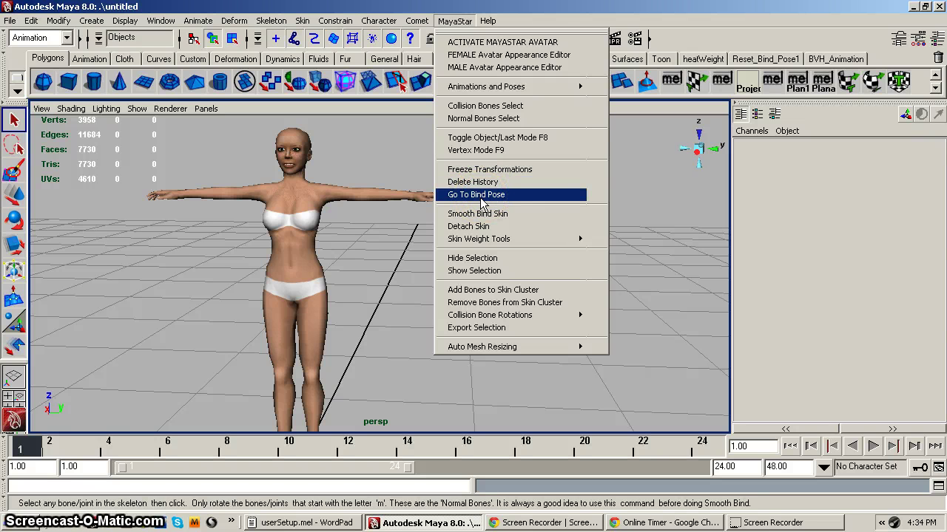
click(378, 172)
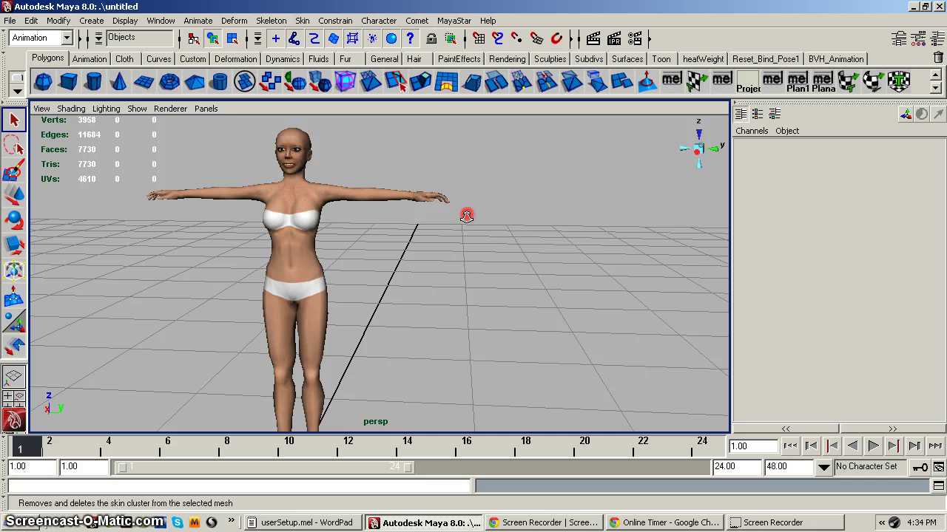
- Frame the avatar's whole body from the front in the perspective view
alt+drag(465, 215, 513, 213)
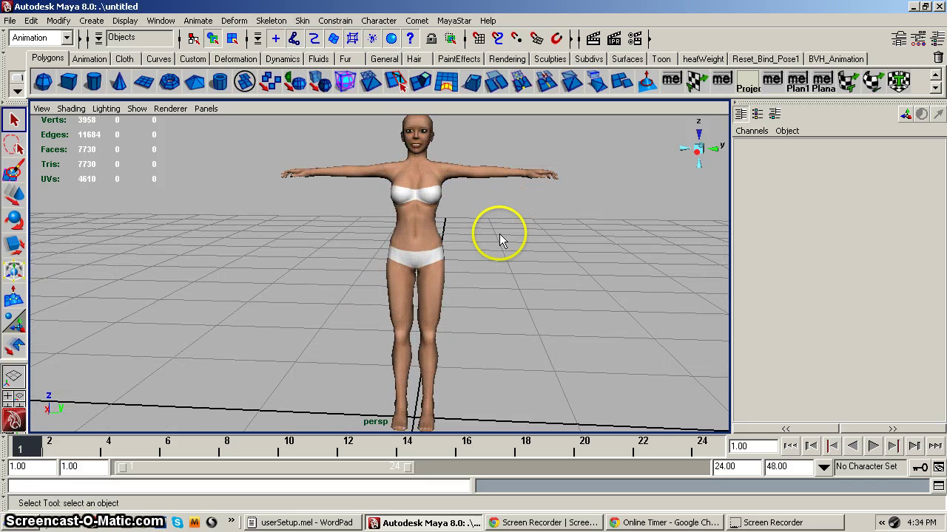
alt+right_drag(501, 236, 445, 234)
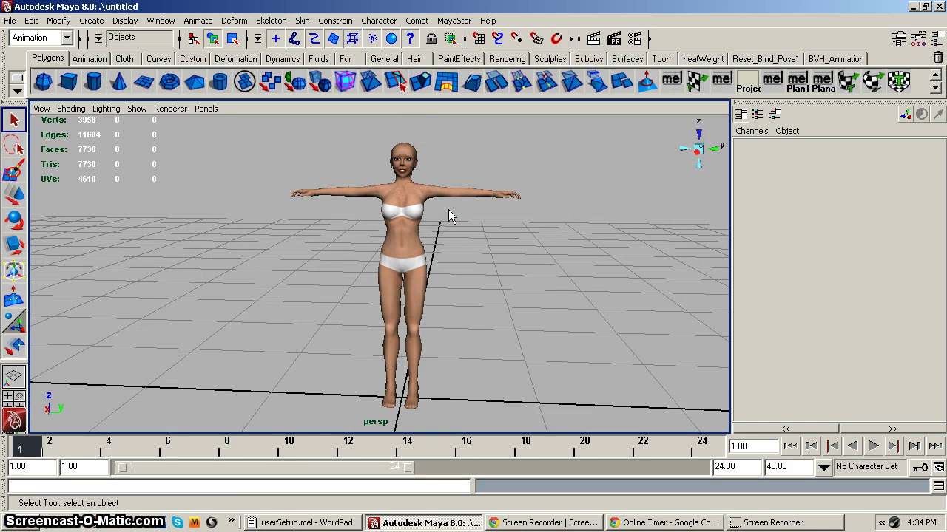